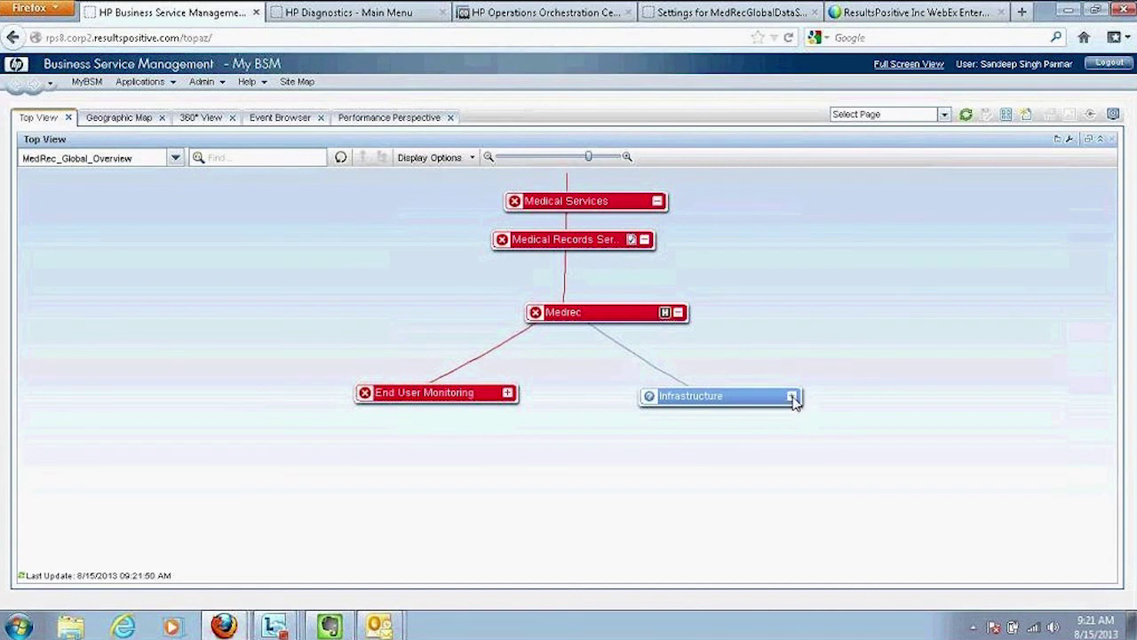
- Expand the Infrastructure and End User Monitoring branches under Medrec in the topology, collapsing and re-expanding medrec_admin_wf
left_click(792, 397)
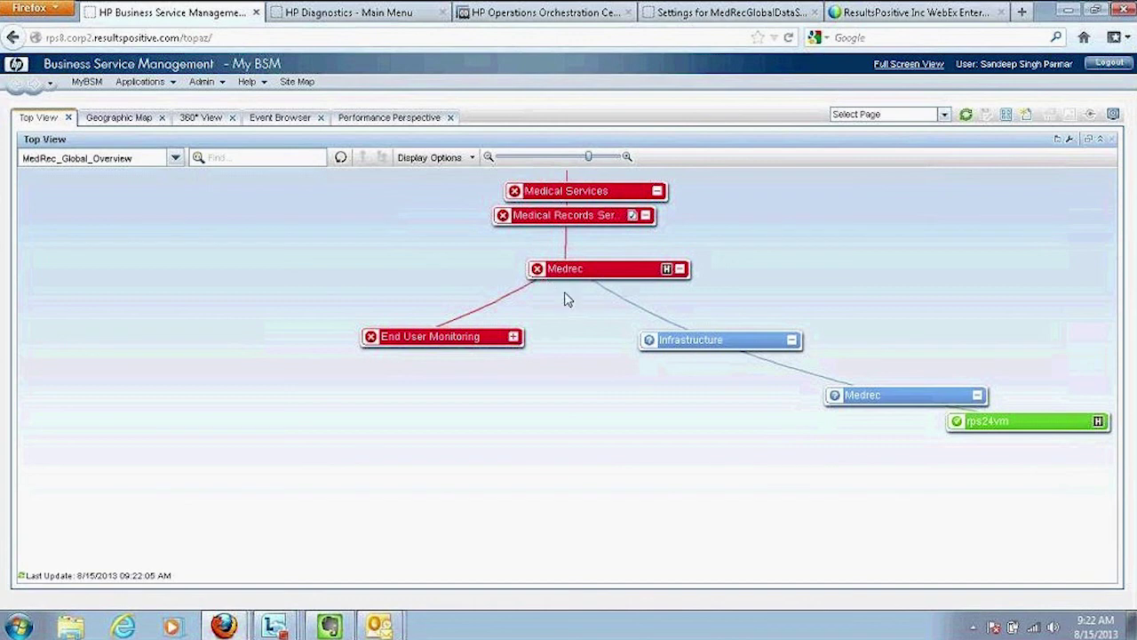
left_click(513, 339)
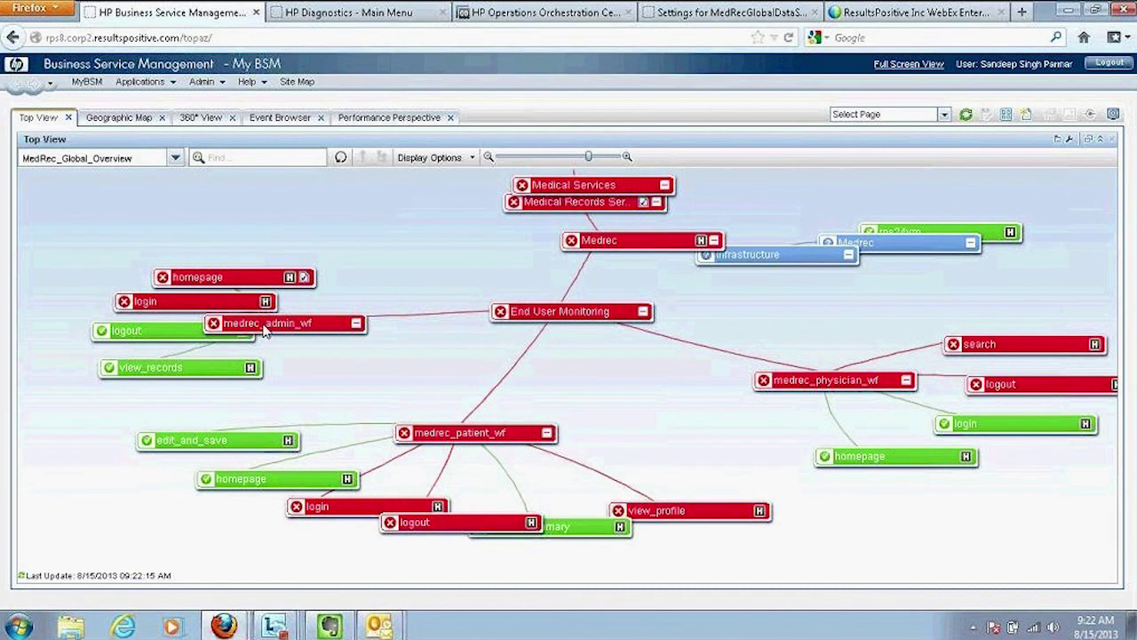
left_click(356, 324)
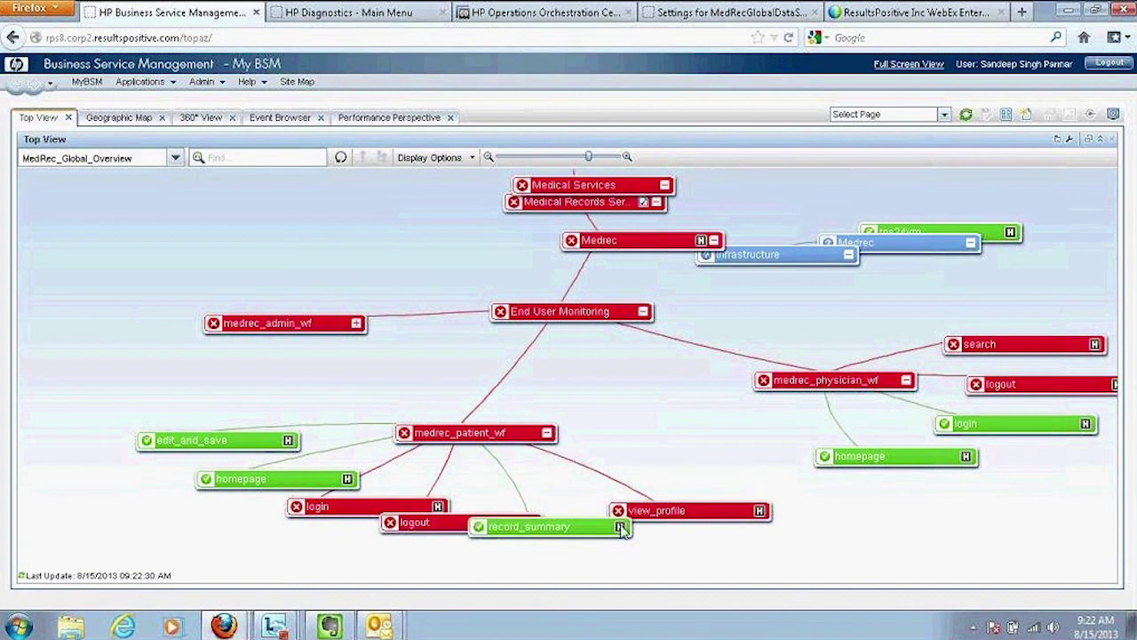
left_click(391, 521)
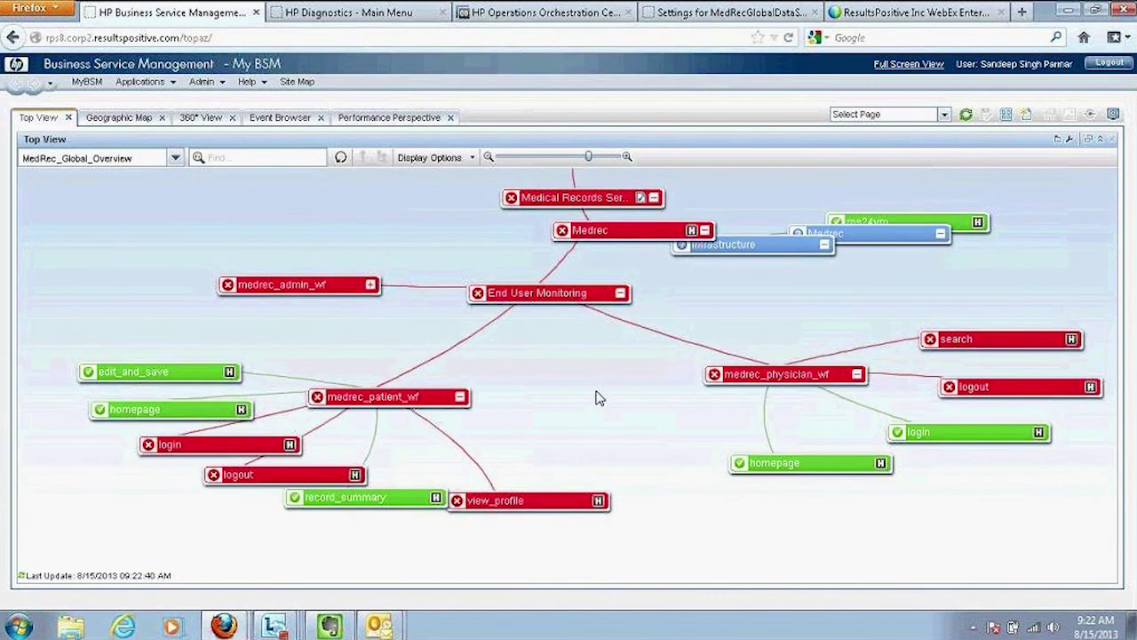
left_click(371, 284)
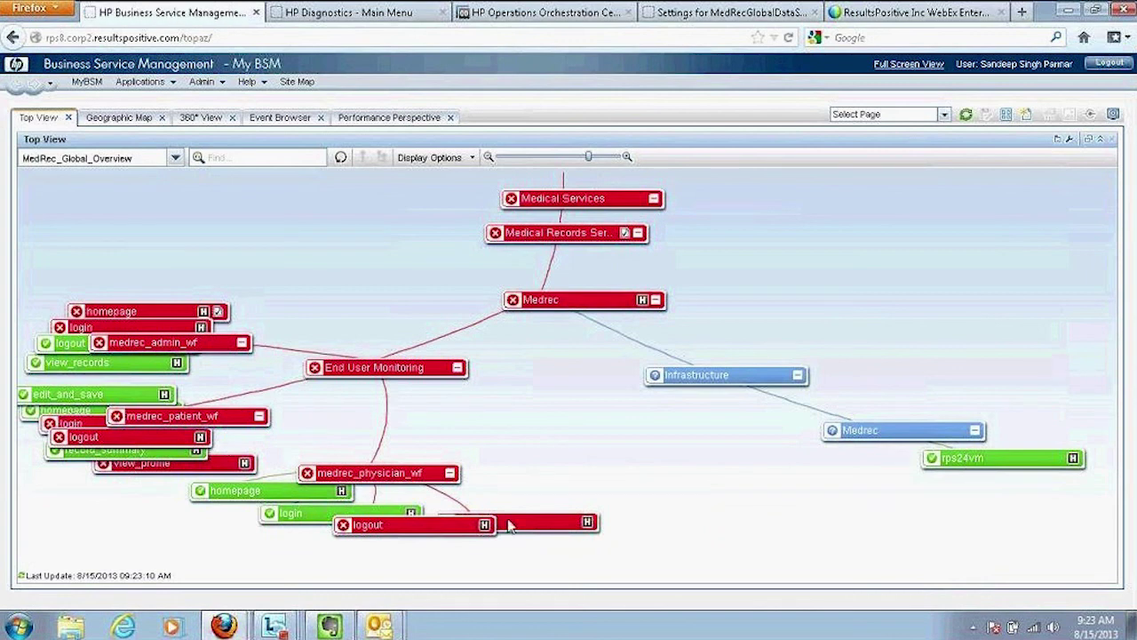
- Draw the CPU Gauges graph for rps24vm in the Performance Perspective
left_click(377, 121)
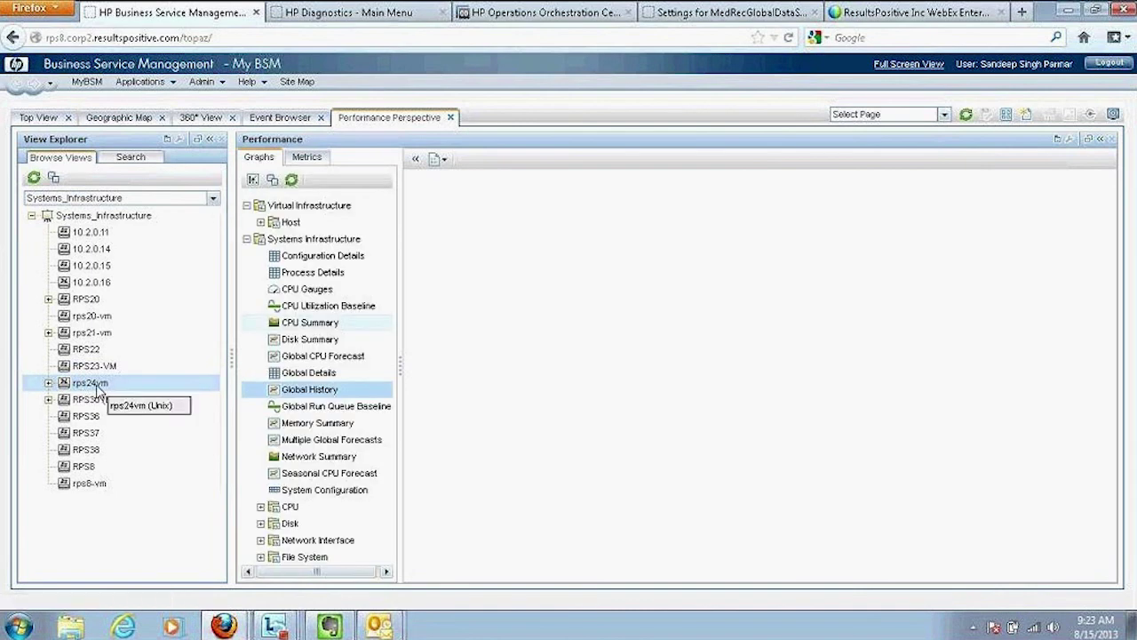
left_click(320, 290)
left_click(253, 179)
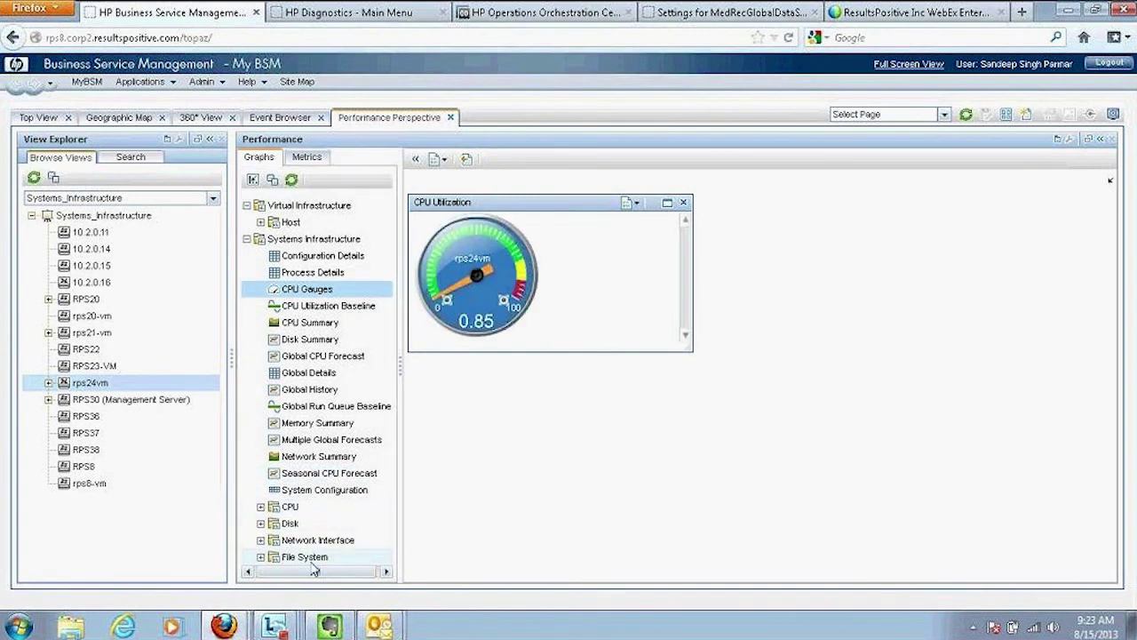
- Add the Network Summary graph for rps24vm and zoom in on the later part of its time range
left_click(315, 456)
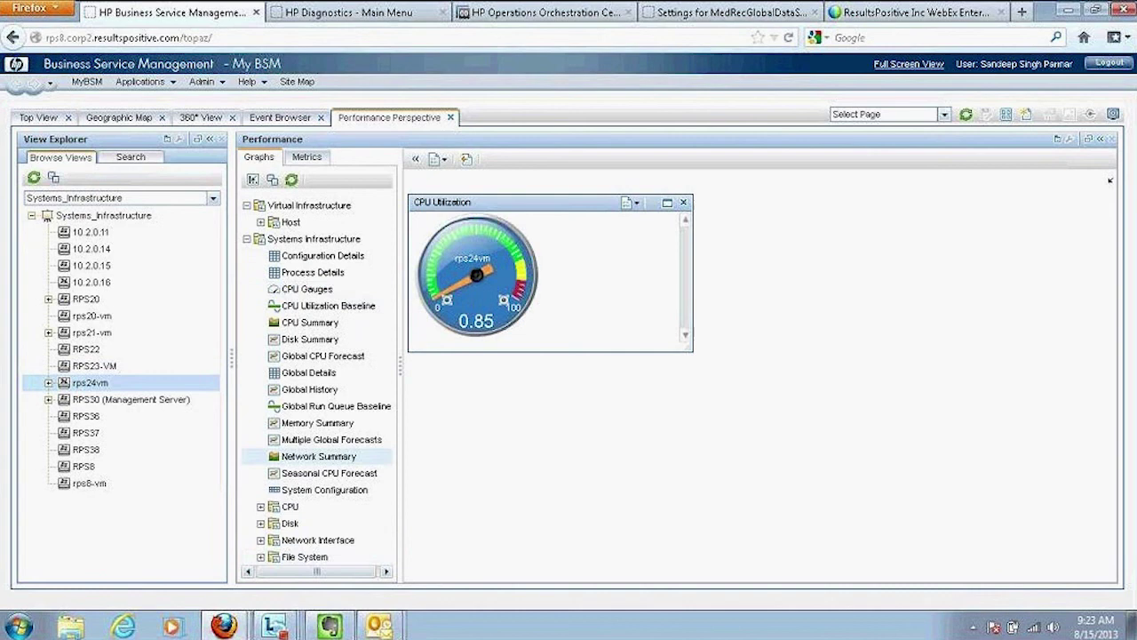
left_click(252, 180)
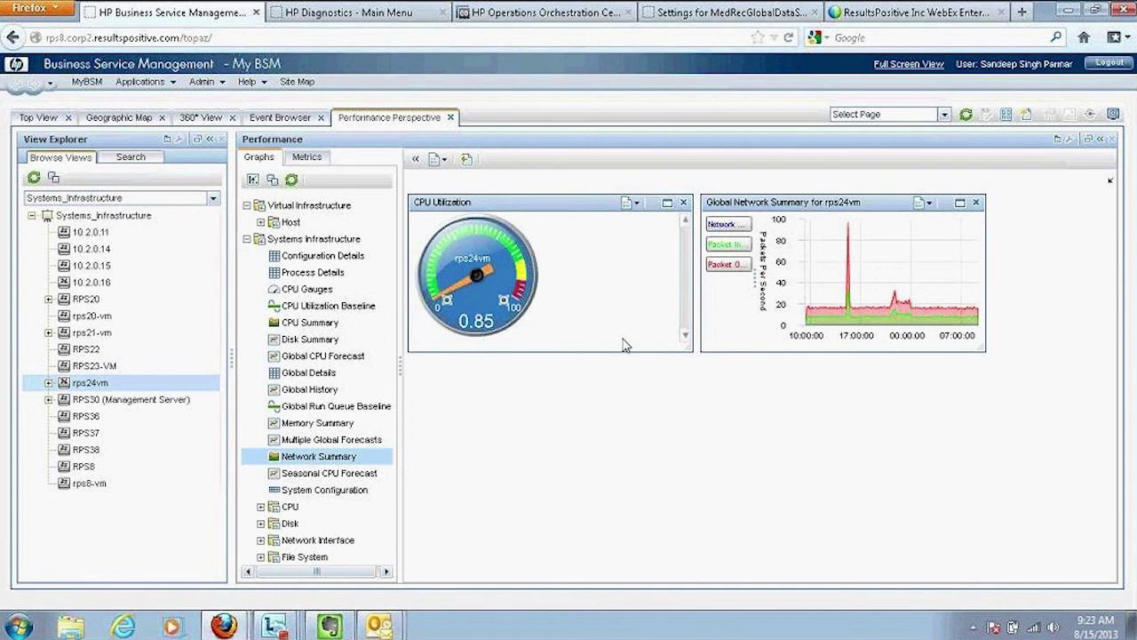
mouse_move(909, 327)
left_click_drag(869, 293, 980, 311)
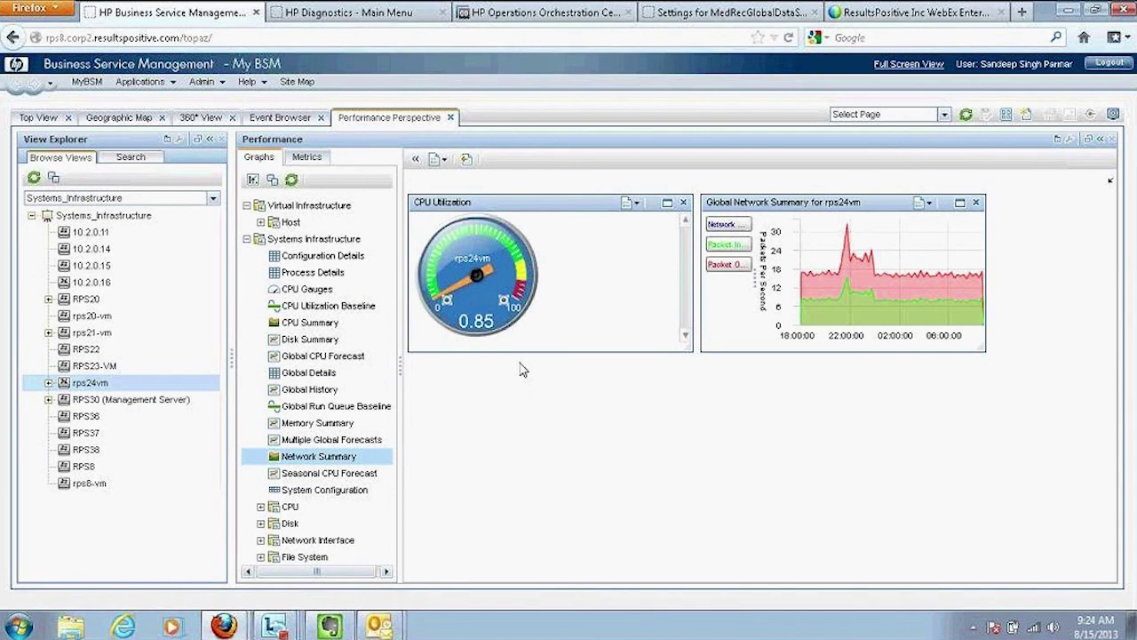
- Load the End User Locations view in the Geographic Map and inspect the status details of the North American and Singapore markers
left_click(101, 120)
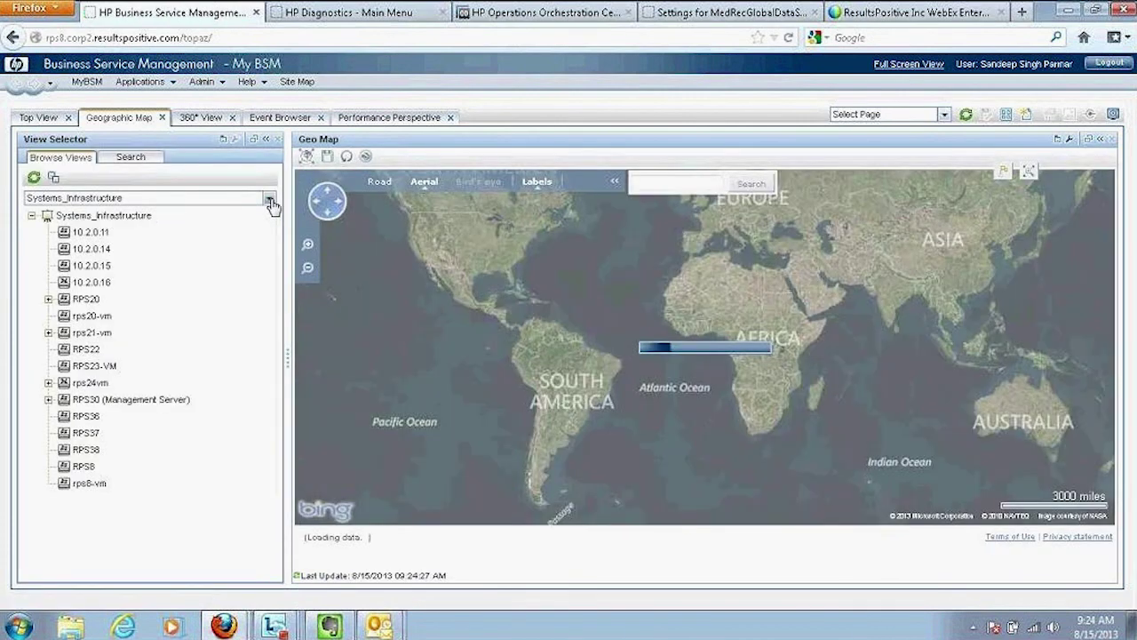
left_click(268, 198)
left_click(149, 240)
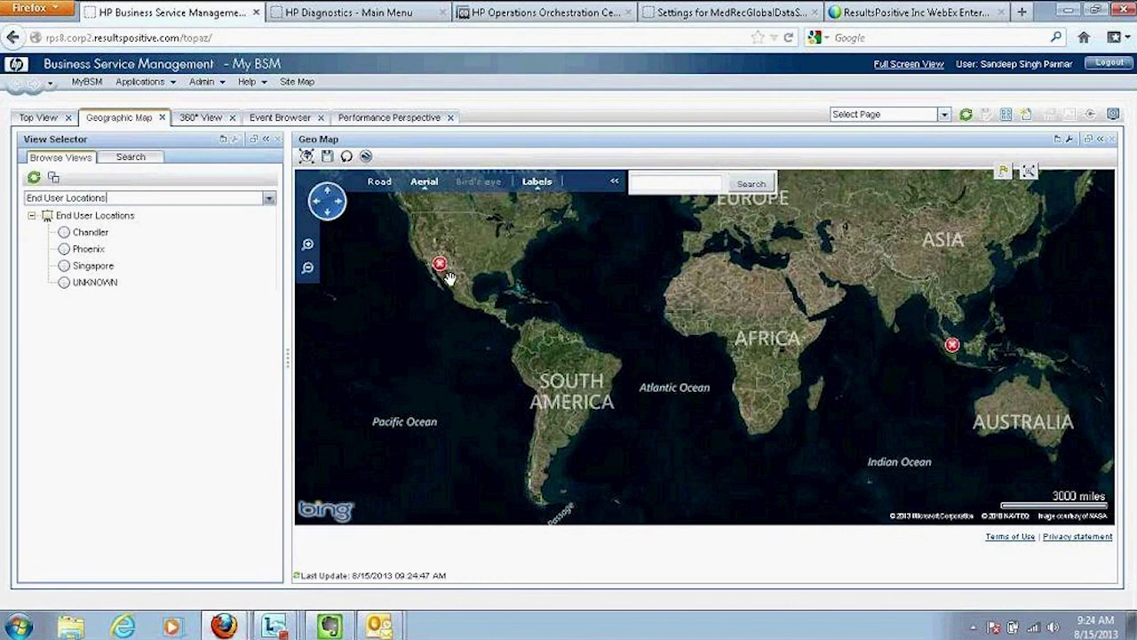
mouse_move(436, 274)
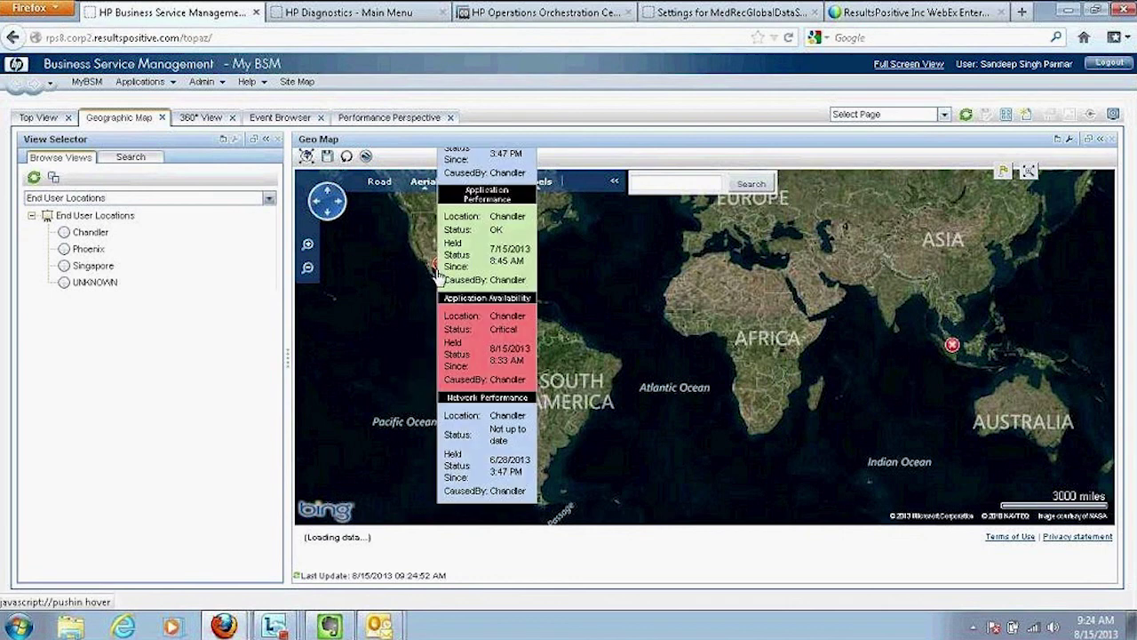
mouse_move(952, 351)
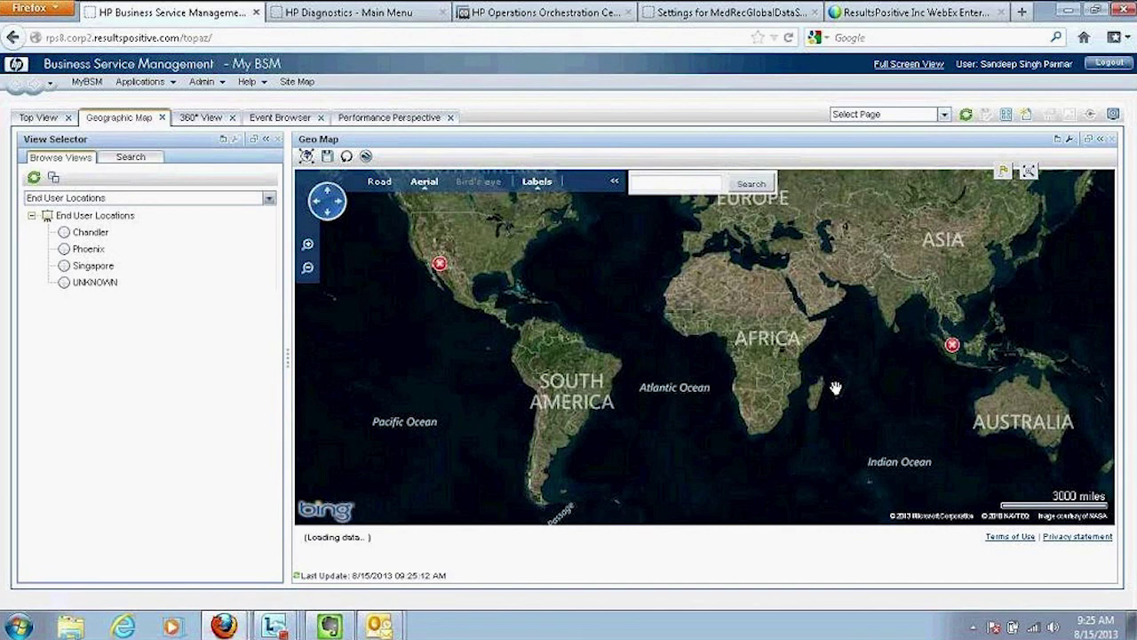
- Open the 360° View and collapse the System and Business column groups of the hierarchy table
left_click(207, 121)
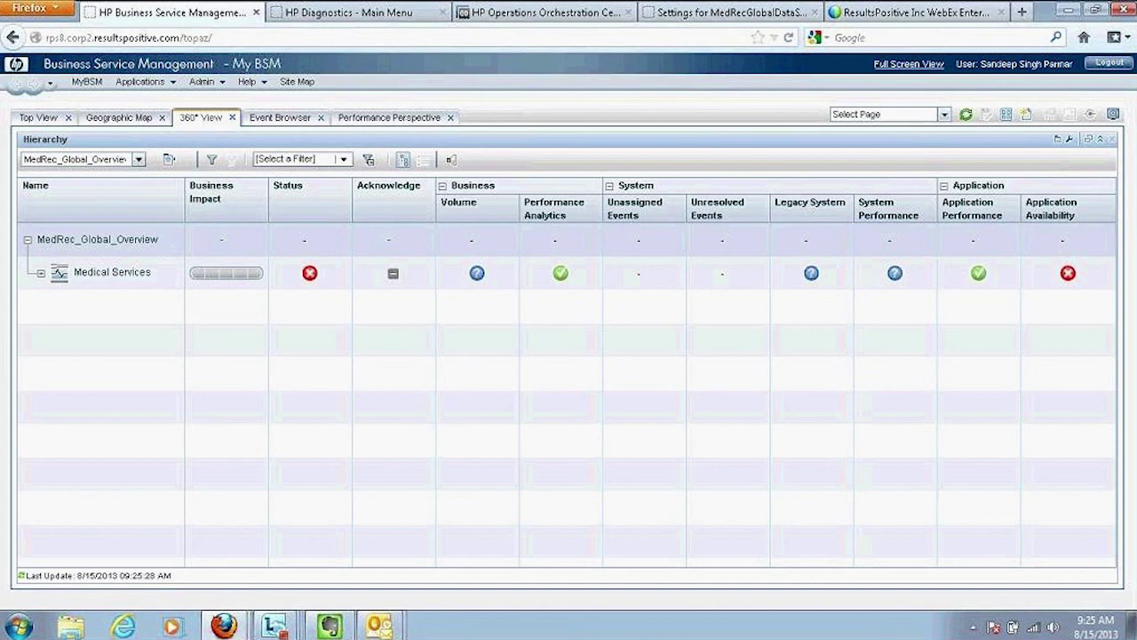
left_click(609, 186)
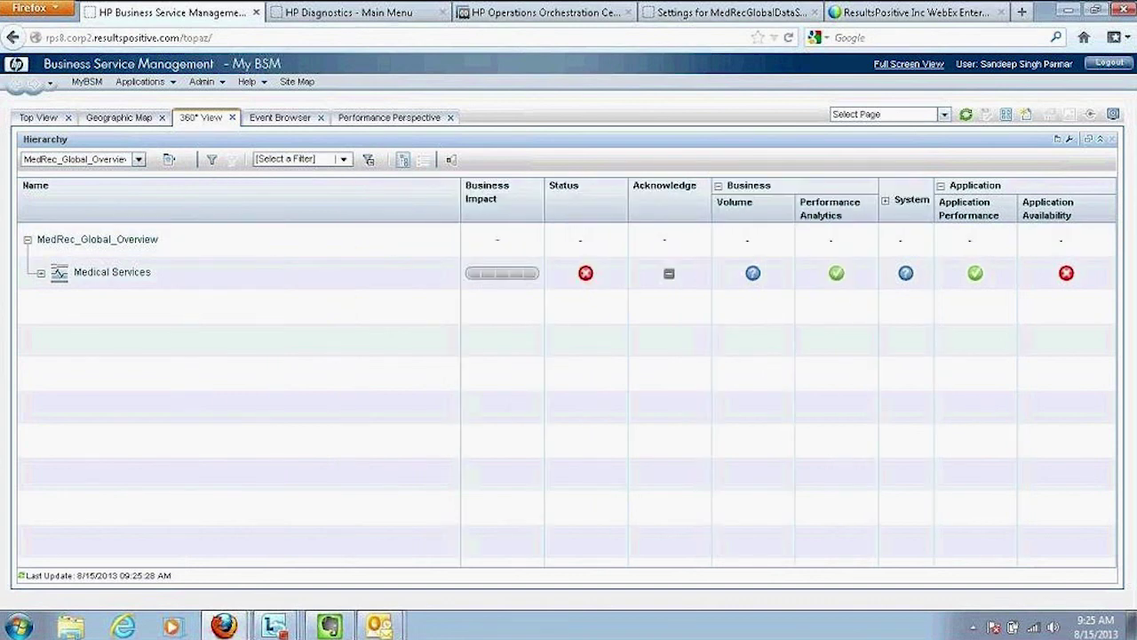
left_click(719, 187)
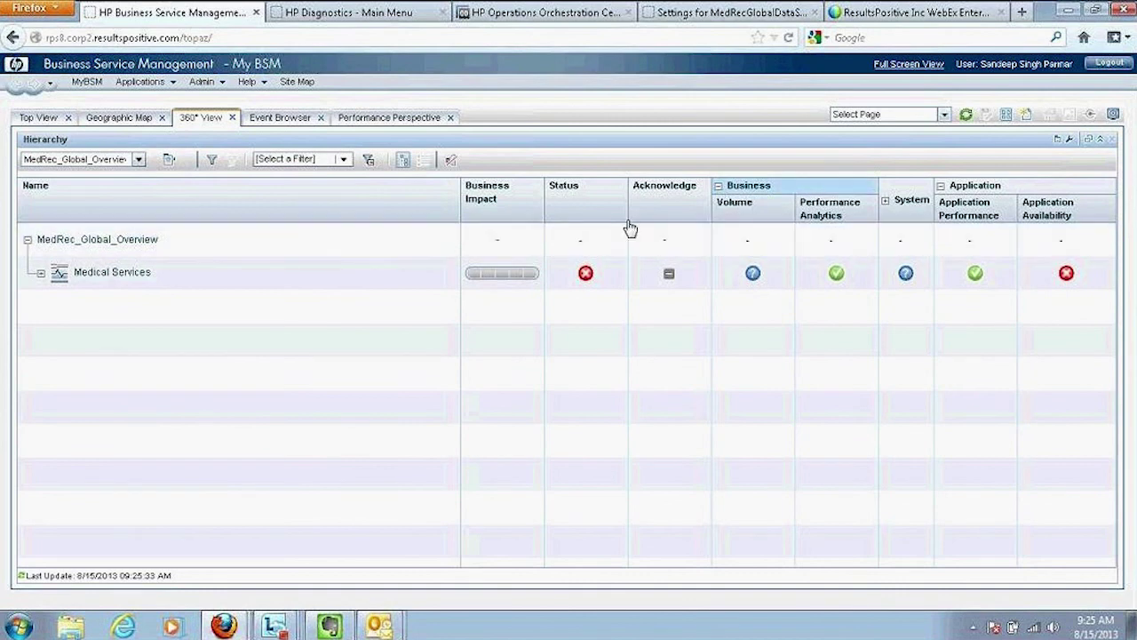
- Expand the hierarchy from Medical Services through Medrec and End User Monitoring to the transactions under medrec_patient_wf
left_click(41, 274)
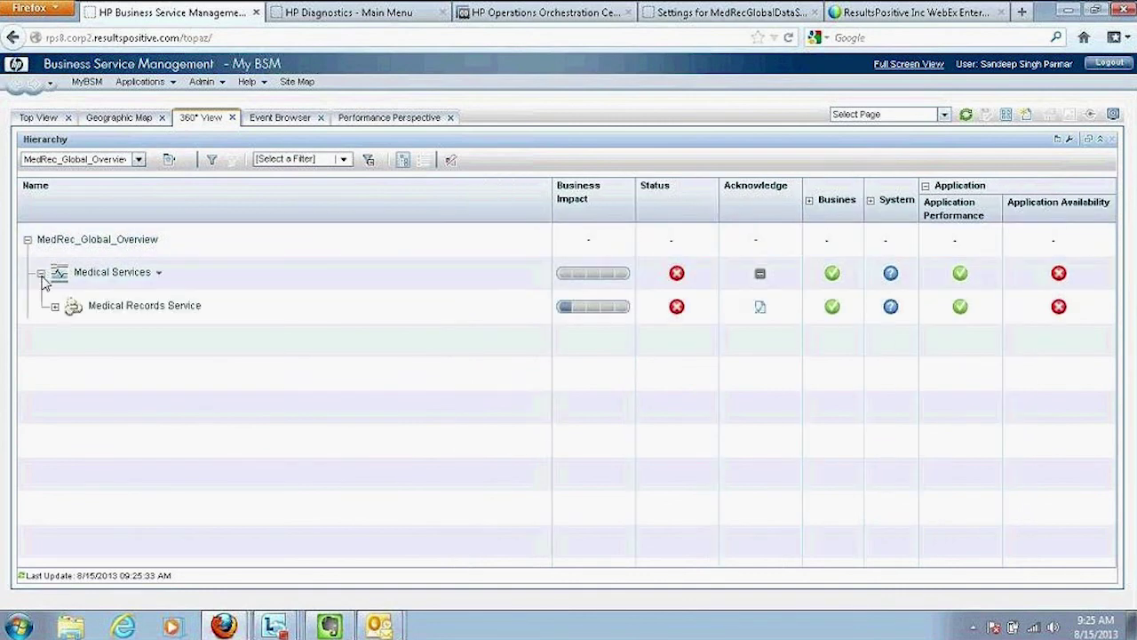
left_click(54, 307)
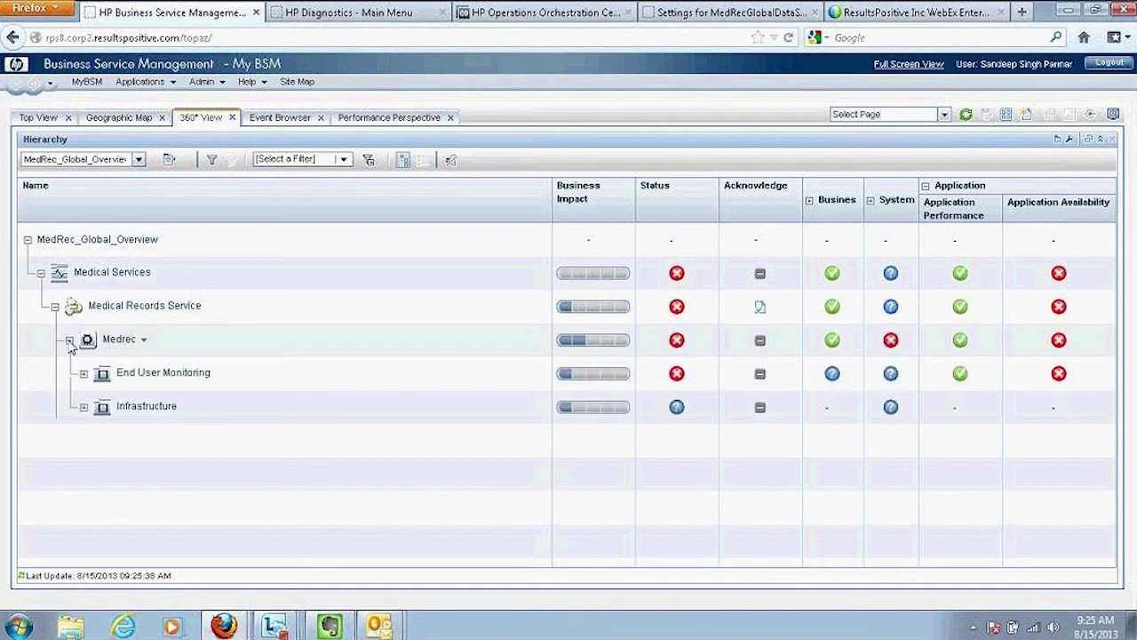
left_click(83, 374)
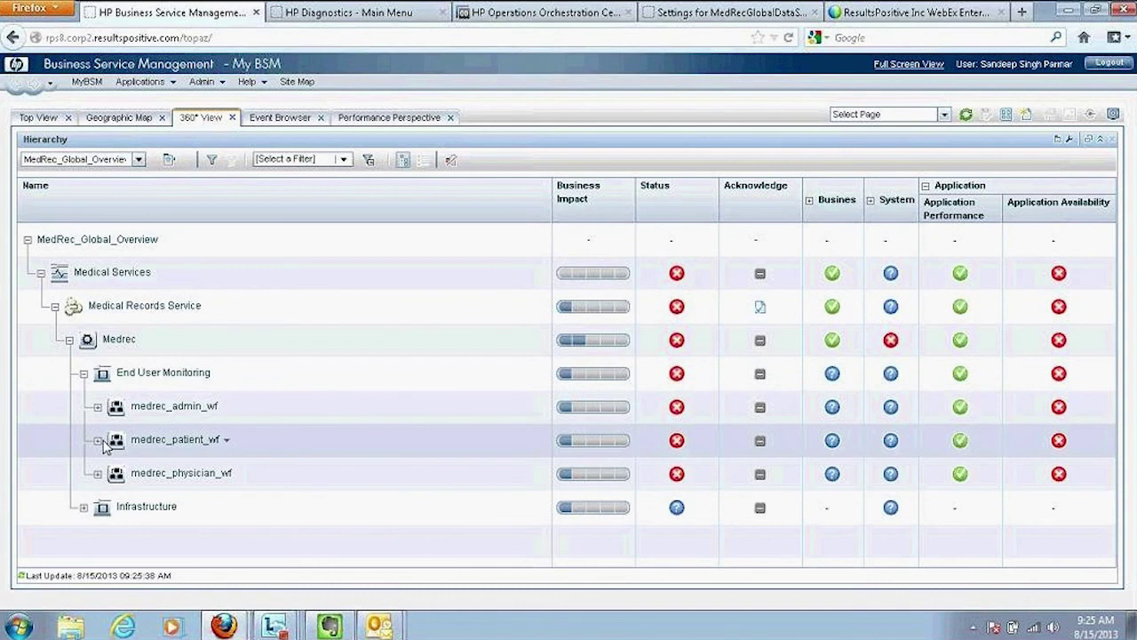
left_click(98, 441)
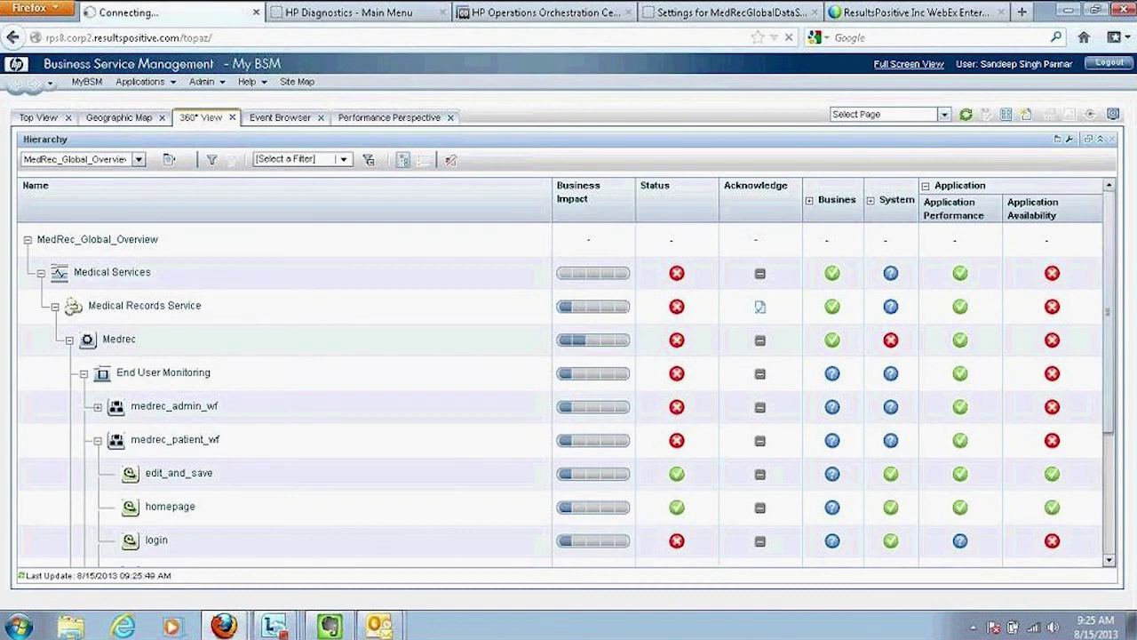
left_click_drag(1109, 433, 1111, 450)
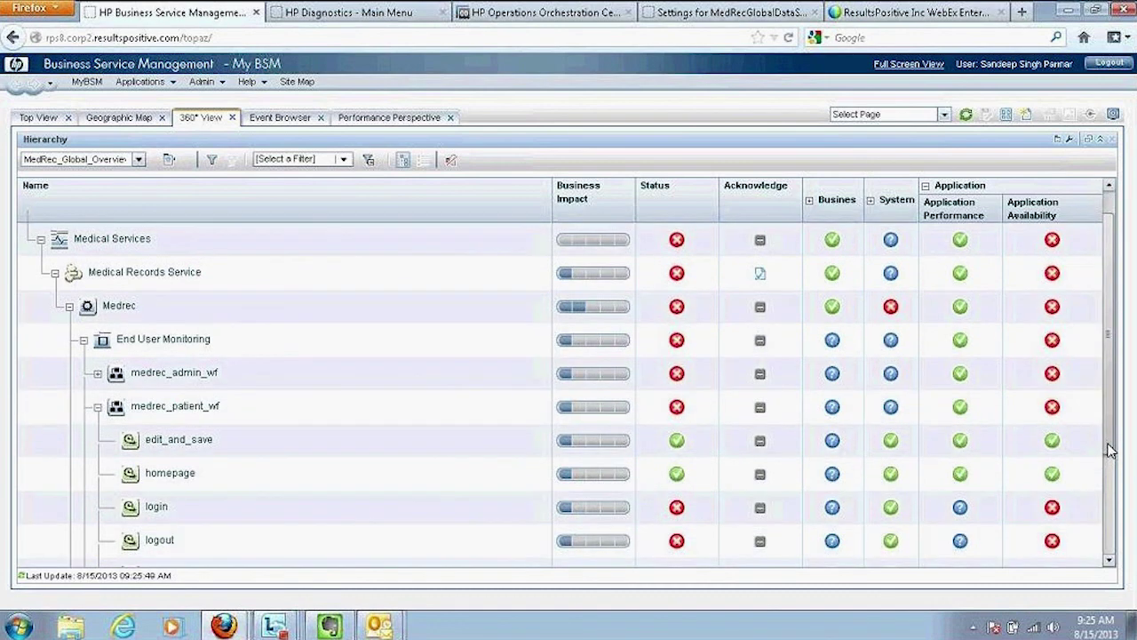
- Open the BPM Performance Over Time for Transaction Report for the login transaction of medrec_patient_wf
mouse_move(182, 519)
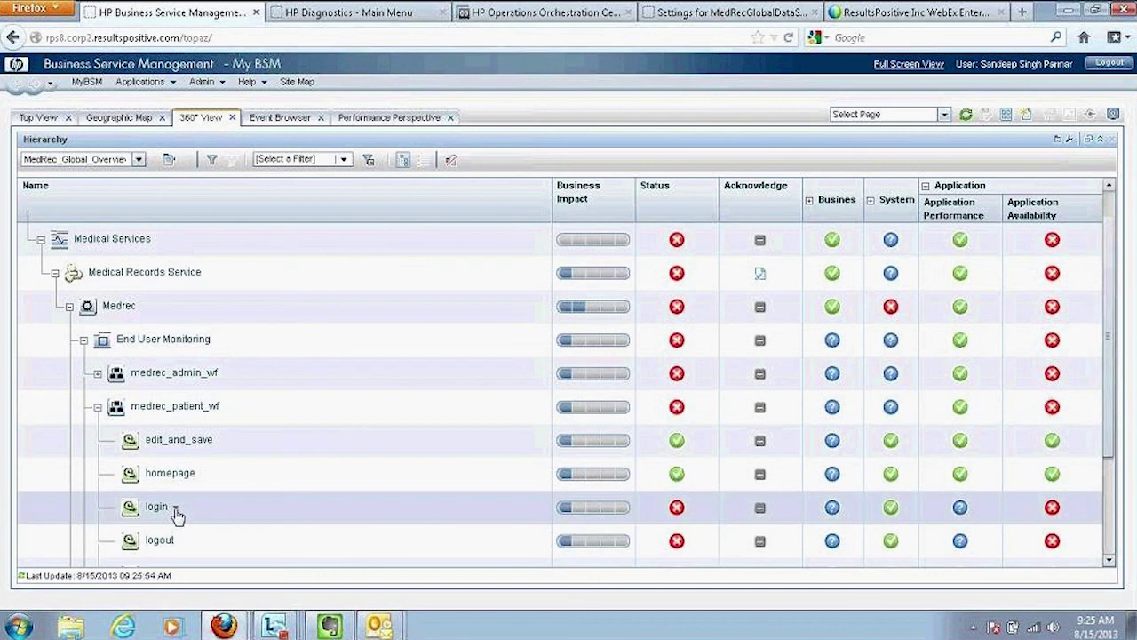
left_click(175, 511)
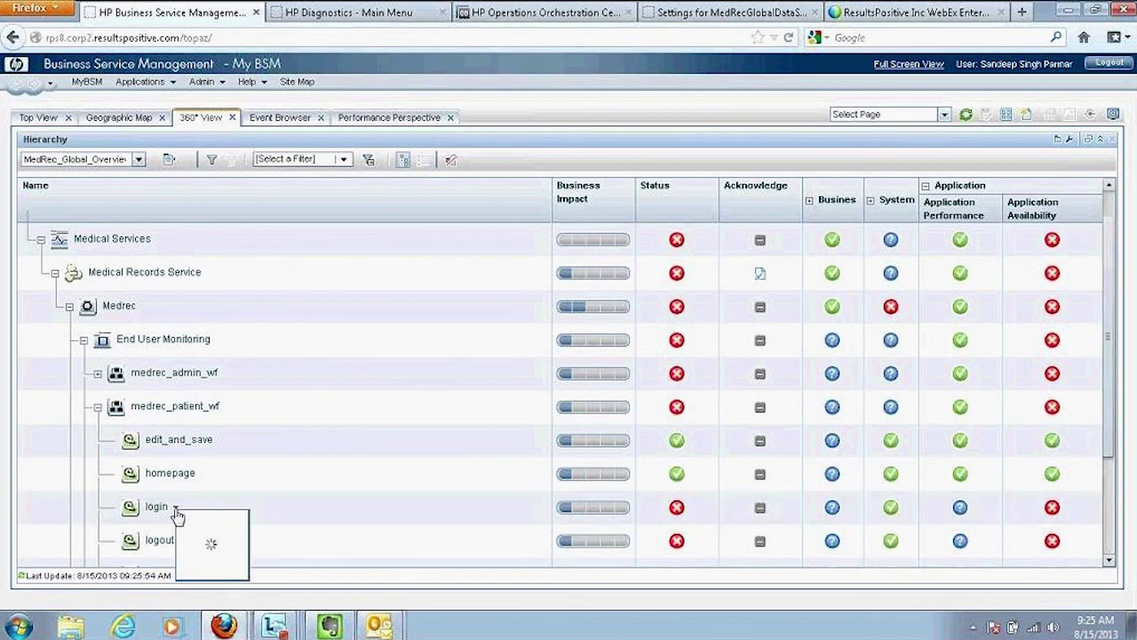
mouse_move(218, 505)
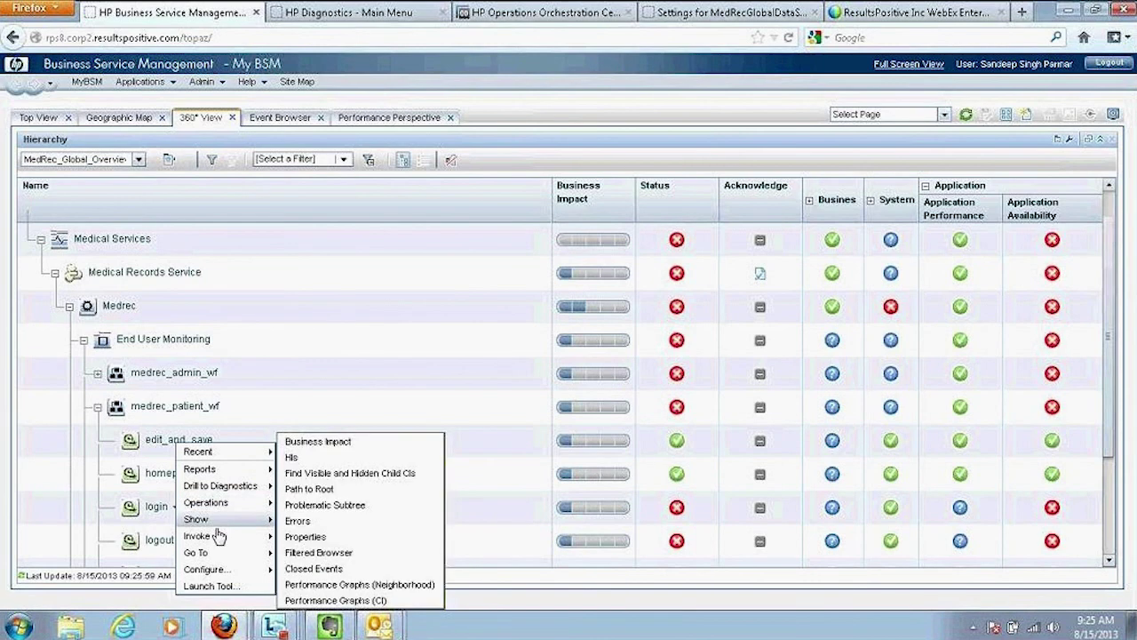
mouse_move(233, 484)
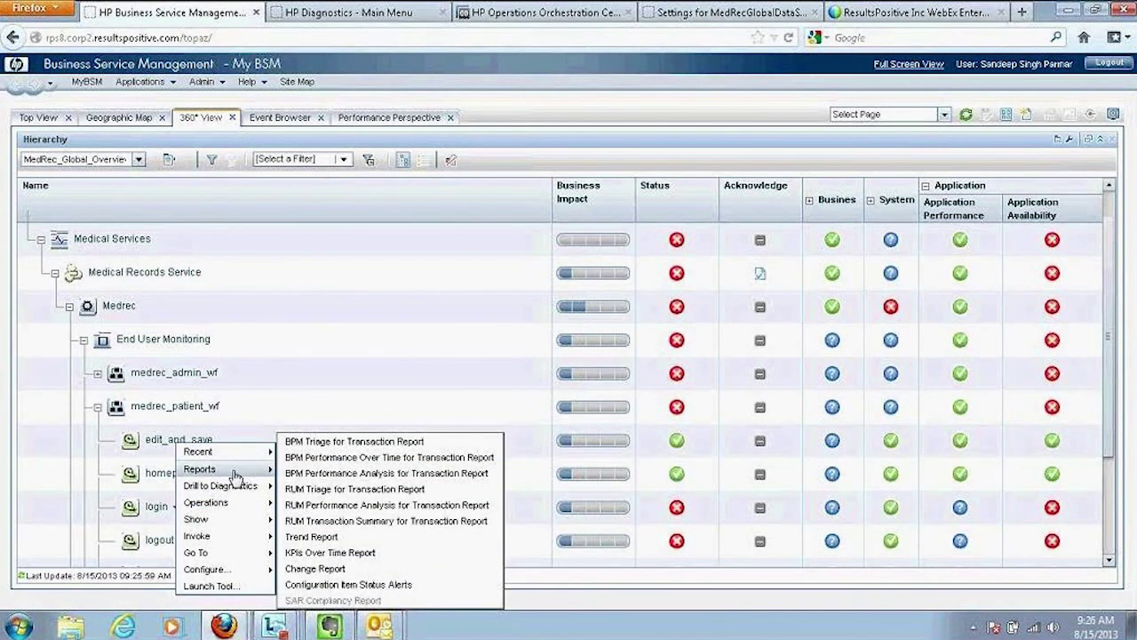
left_click(413, 461)
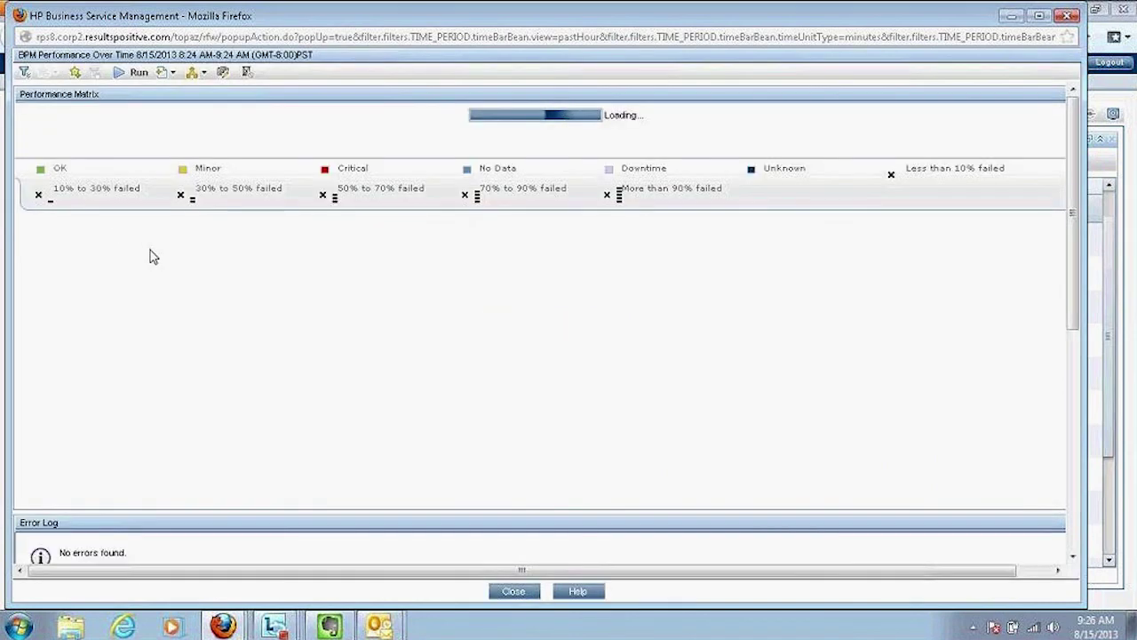
- Select the login row in the performance matrix, view the snapshot of the first HTTP Status-Code=500 entry in the error log, and close it
left_click(56, 166)
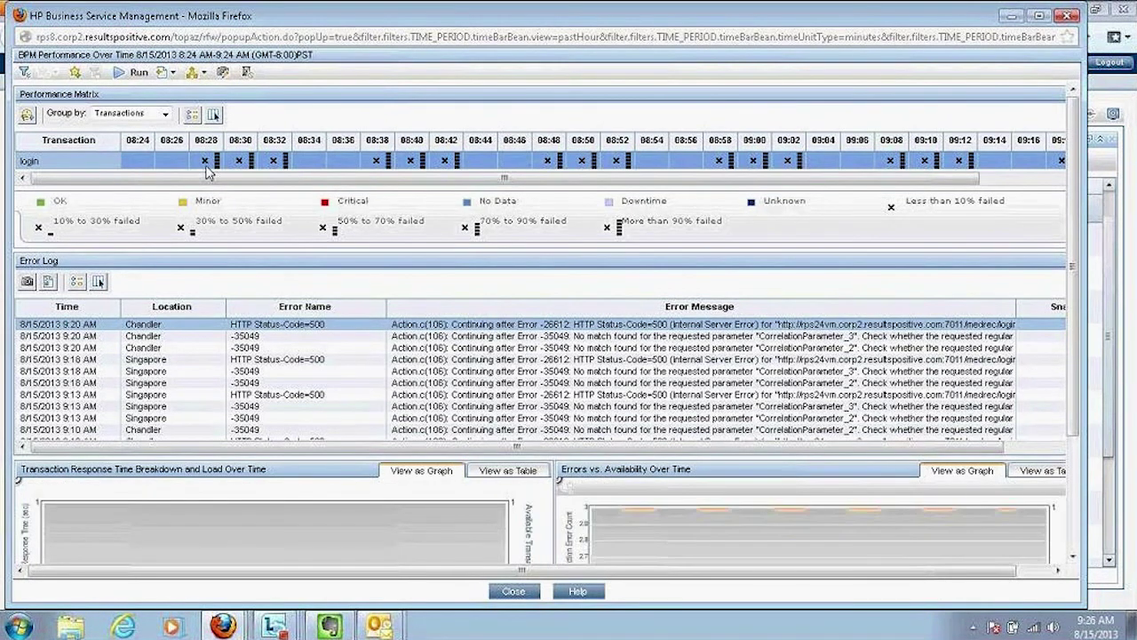
mouse_move(198, 167)
mouse_move(977, 169)
left_click_drag(762, 572, 737, 572)
left_click(27, 282)
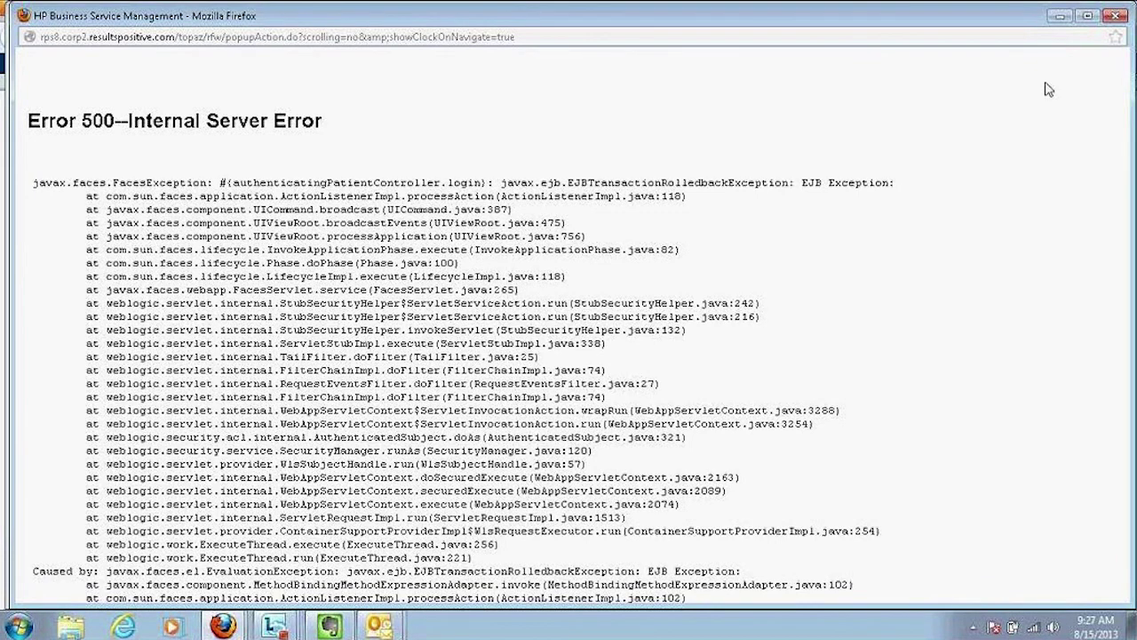
left_click(1114, 16)
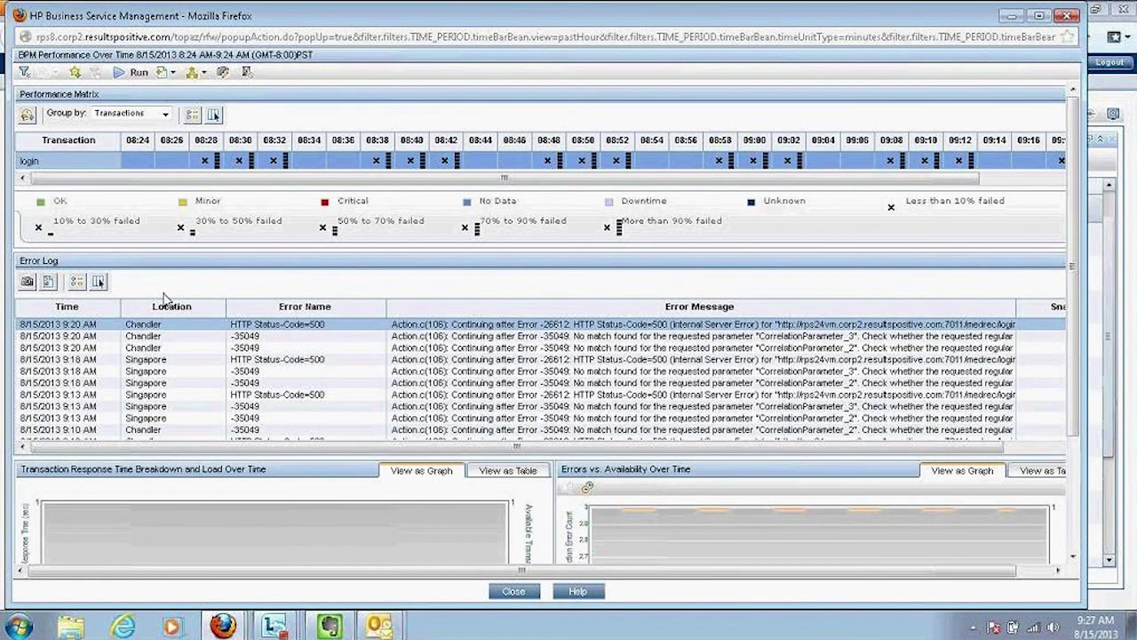
- Examine the Transaction Response Time Breakdown and Errors vs. Availability Over Time graphs, including the error count at 8:30 AM
left_click(54, 287)
scroll(1082, 453, "down", 2)
scroll(1082, 453, "down", 1)
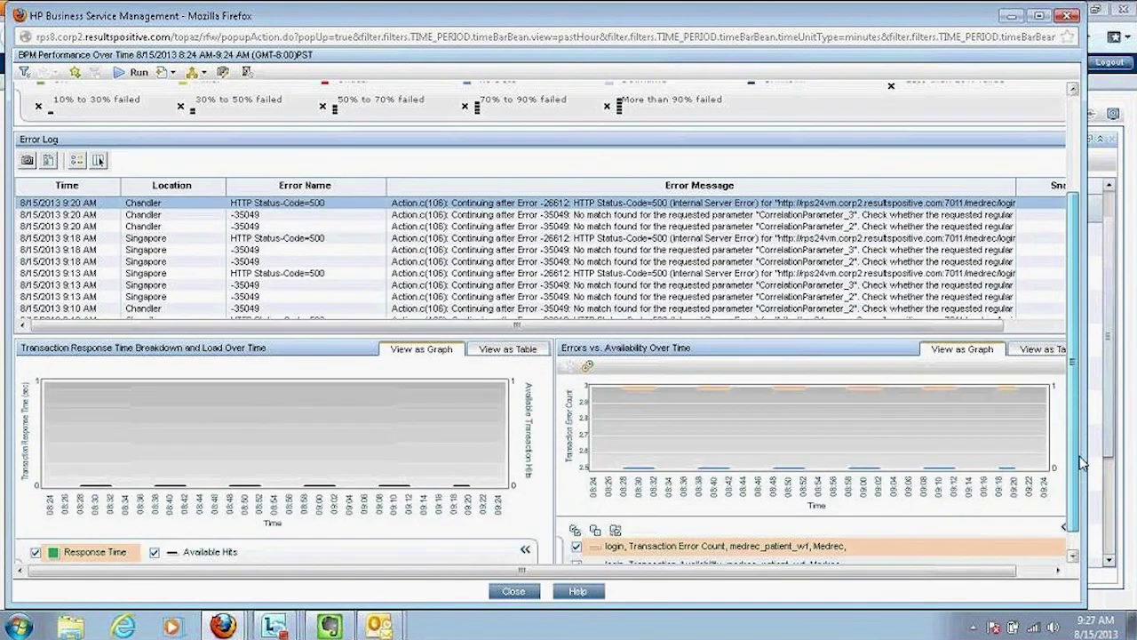
scroll(1082, 462, "down", 1)
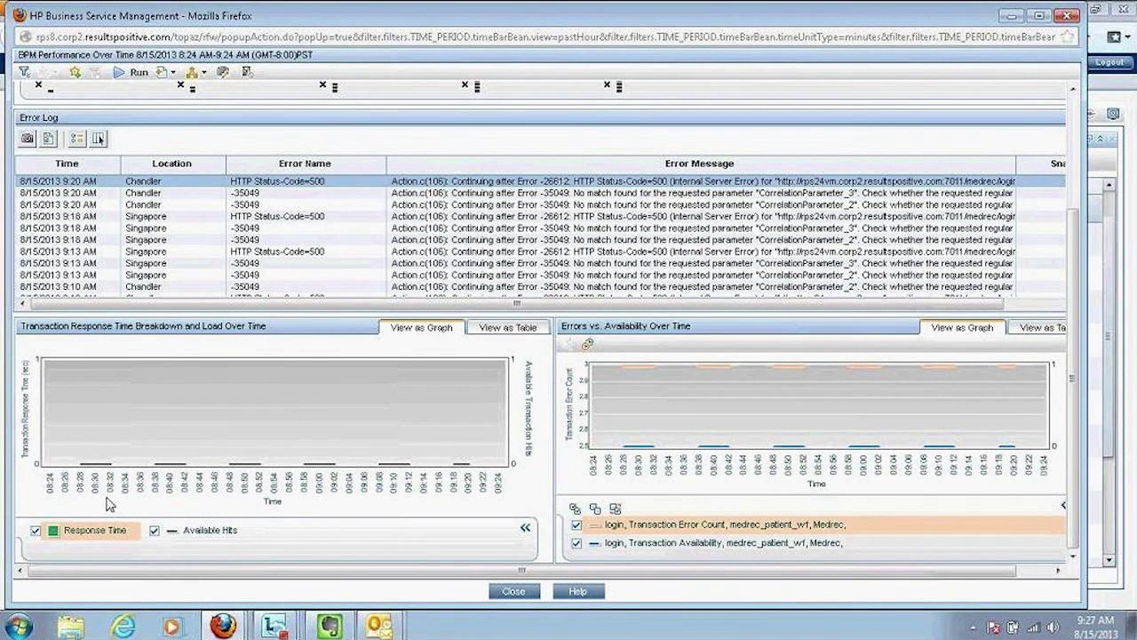
mouse_move(95, 466)
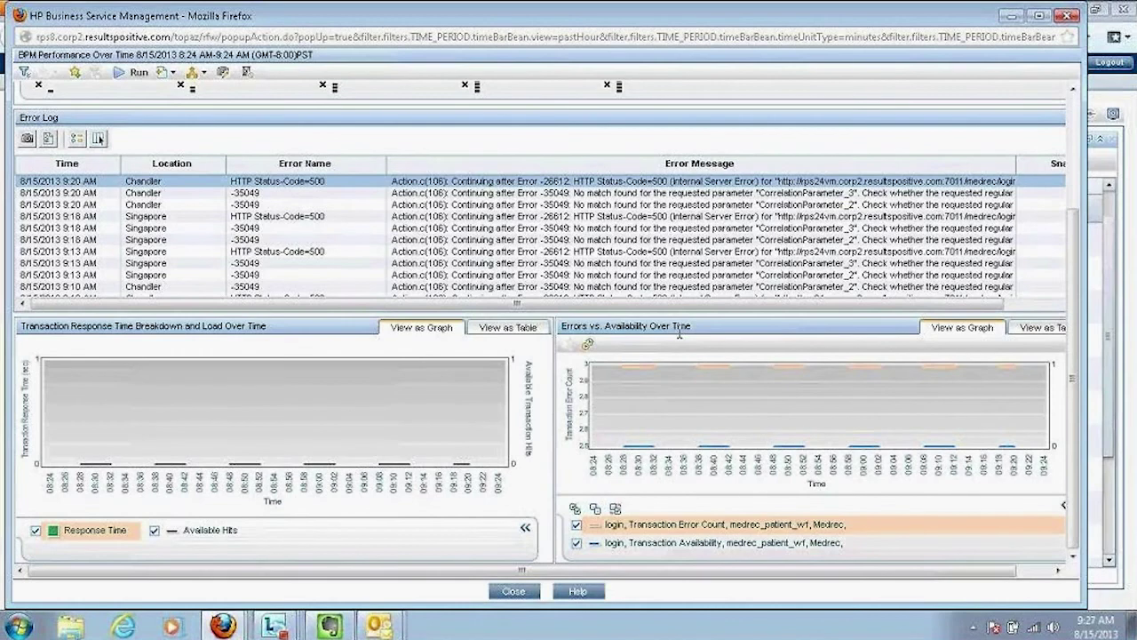
mouse_move(639, 450)
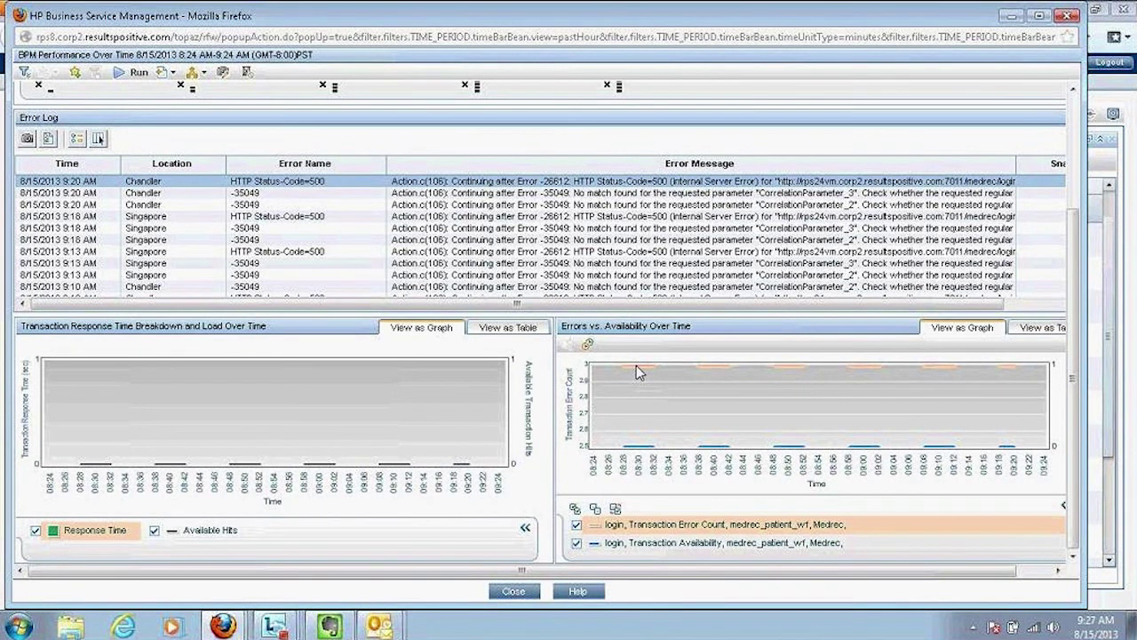
mouse_move(641, 374)
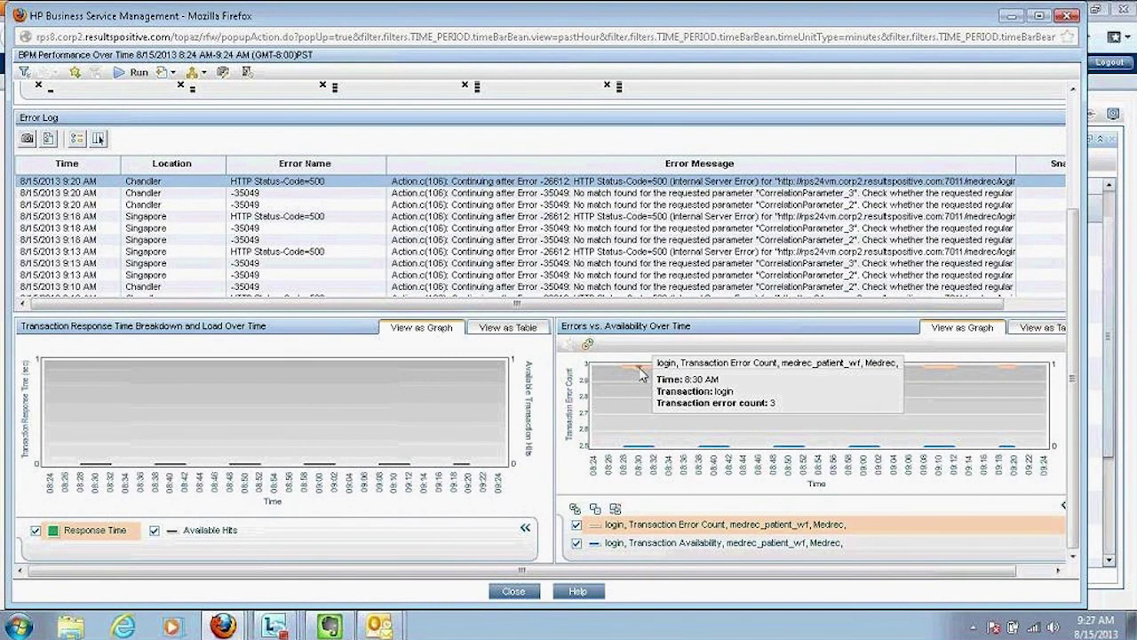
- Check the 8:42 AM login error count, view Errors vs. Availability Over Time as a table, and close the performance report window
mouse_move(734, 366)
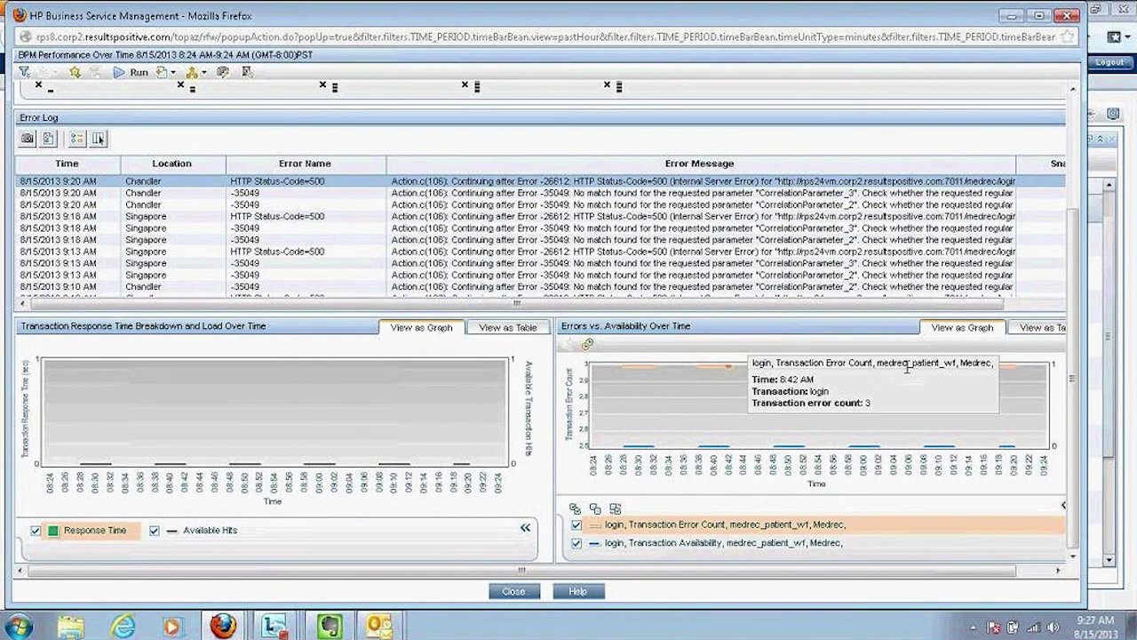
left_click(1040, 329)
left_click_drag(808, 537, 875, 533)
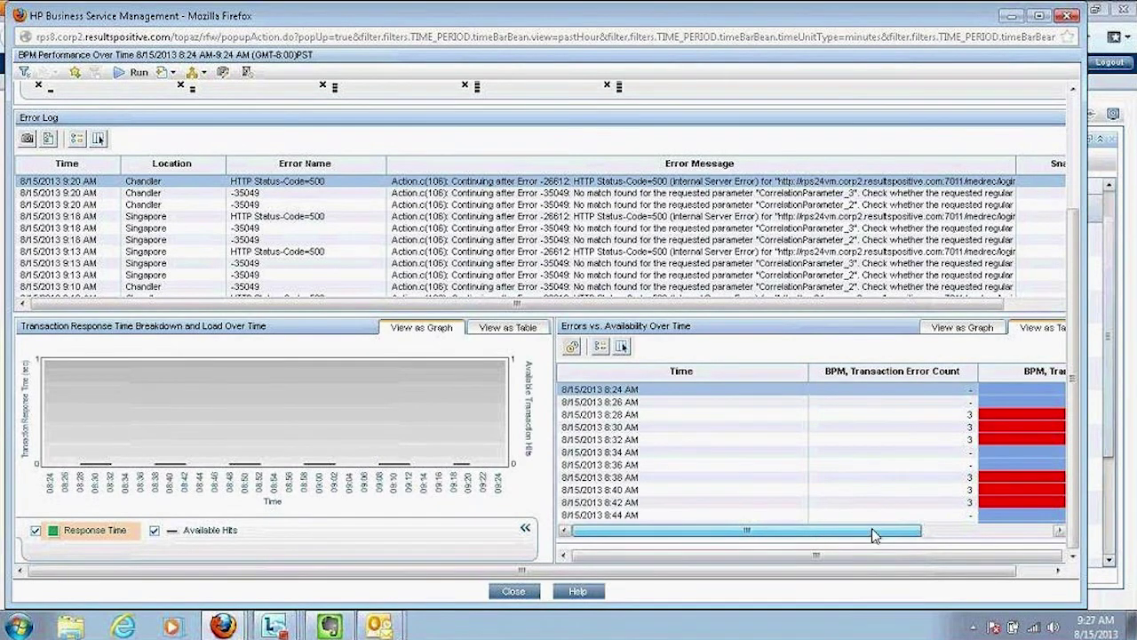
scroll(1071, 453, "up", 1)
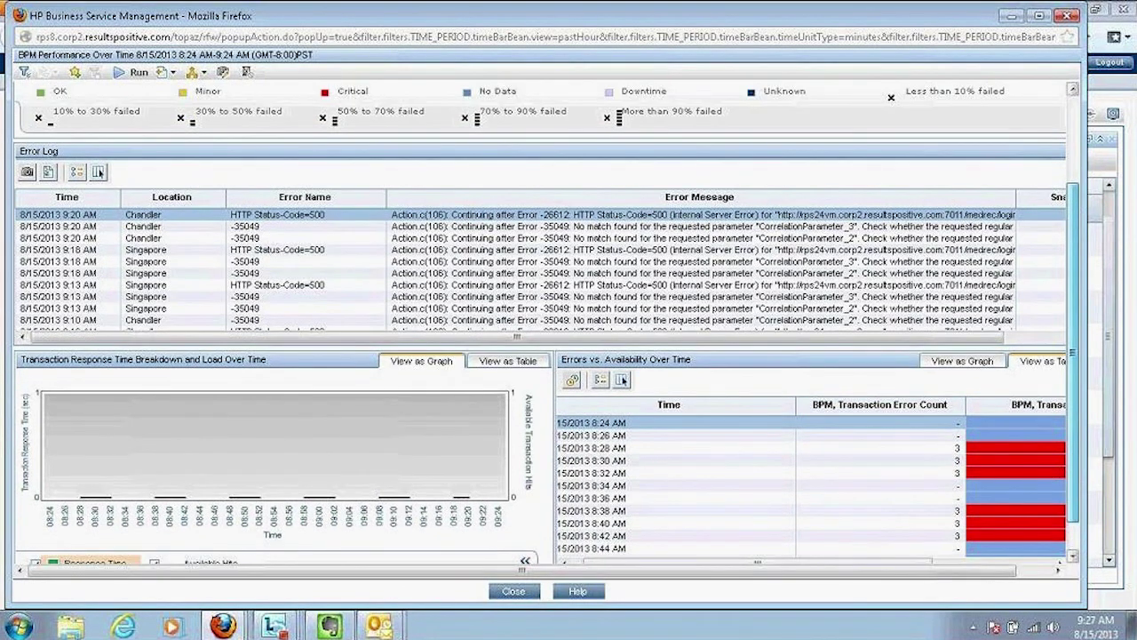
scroll(1071, 453, "up", 3)
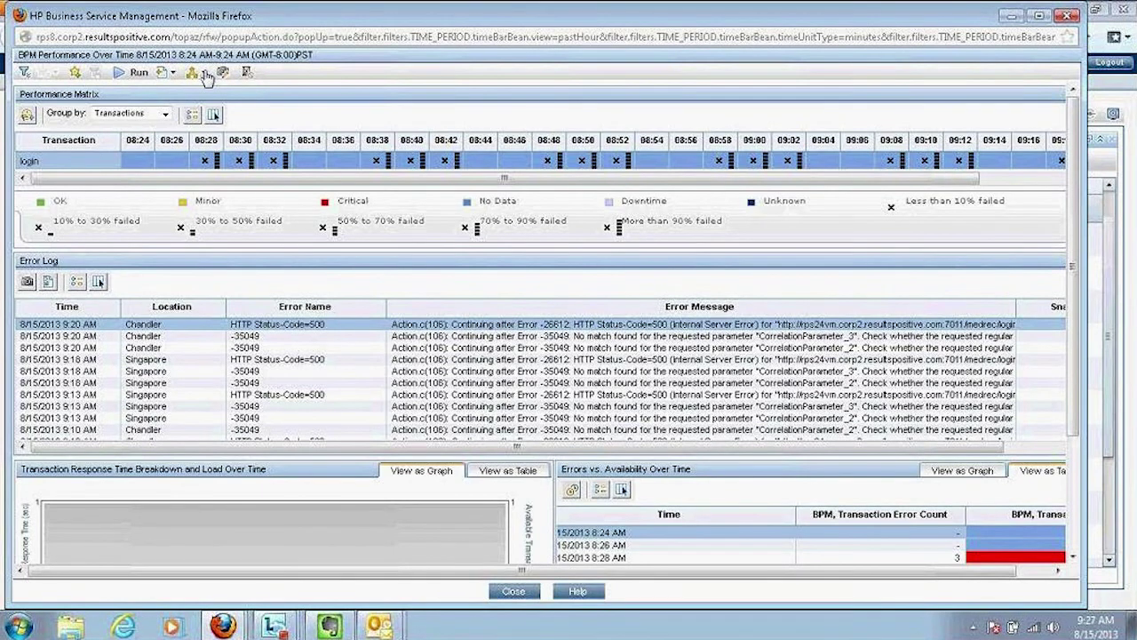
left_click(203, 72)
left_click(1068, 17)
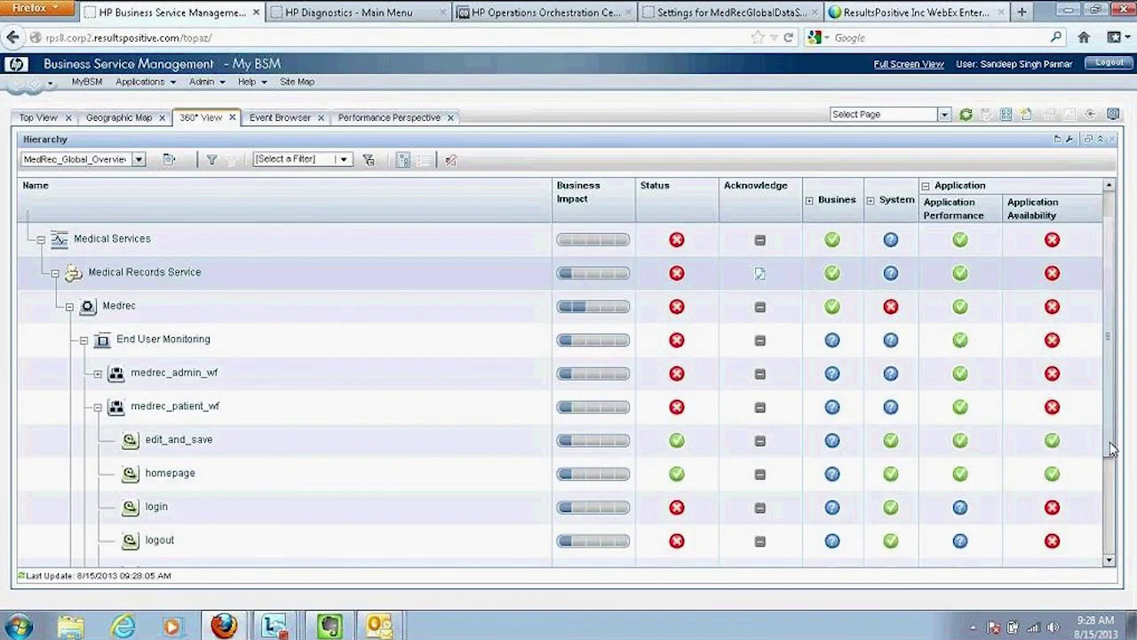
- Switch to the HP Diagnostics window and view the server requests of the medrec_patient_wf login transaction
scroll(1115, 491, "down", 2)
left_click_drag(1114, 491, 1115, 526)
scroll(1110, 506, "up", 2)
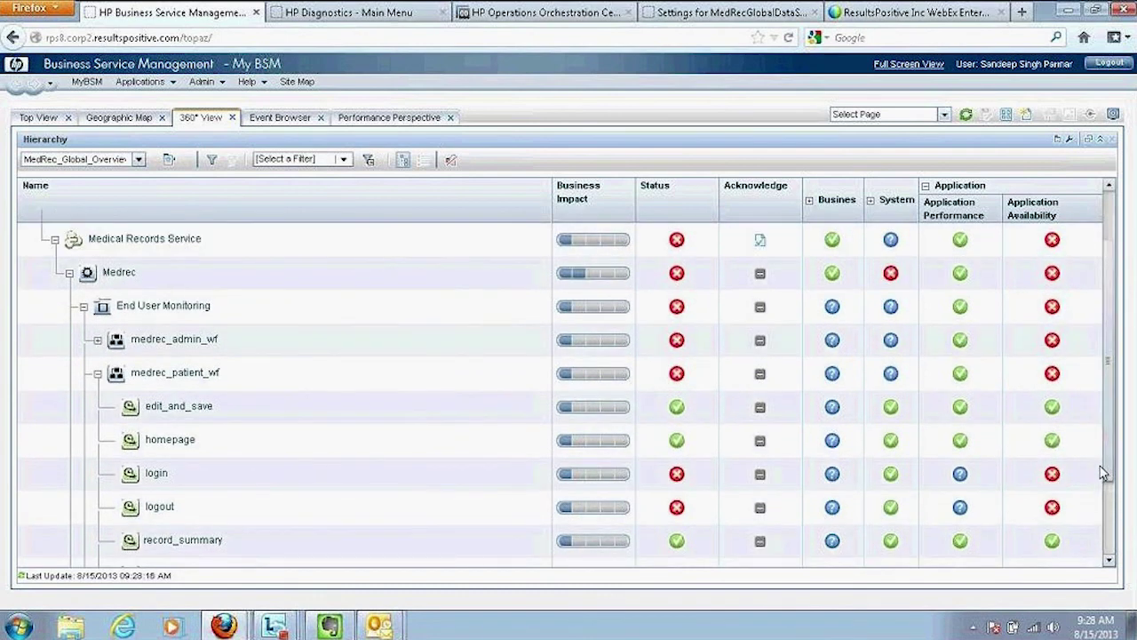
mouse_move(224, 626)
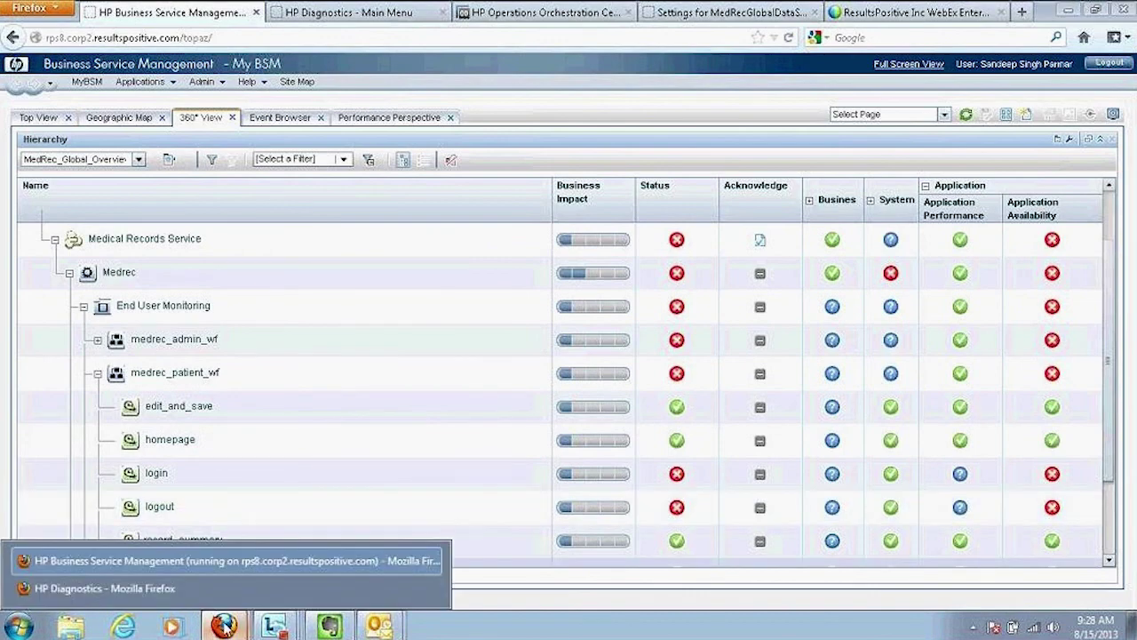
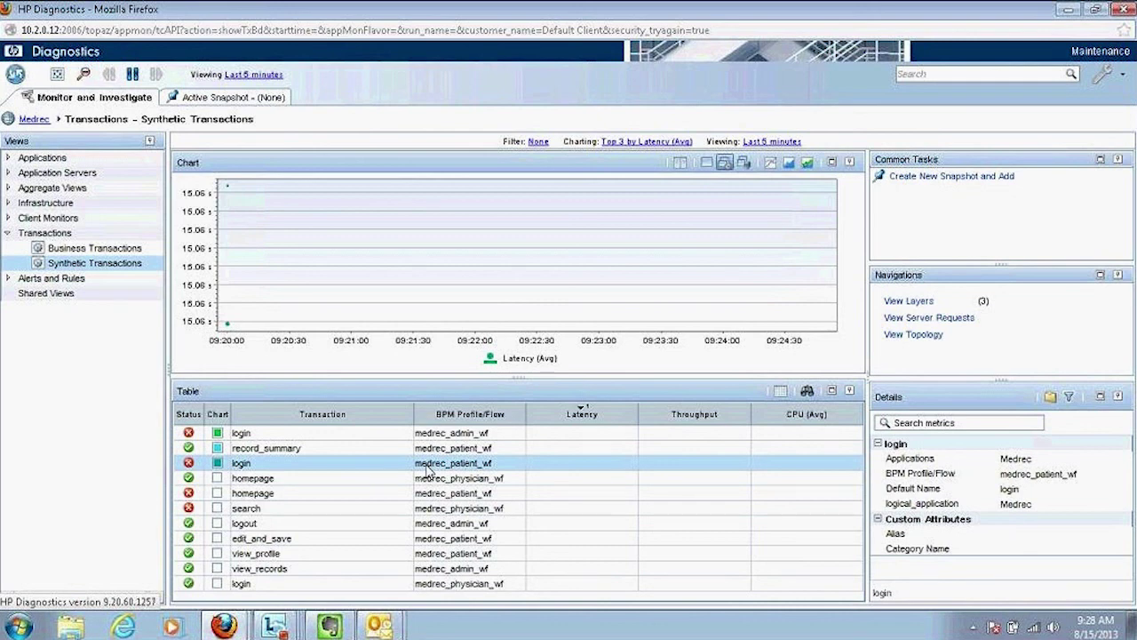
right_click(428, 469)
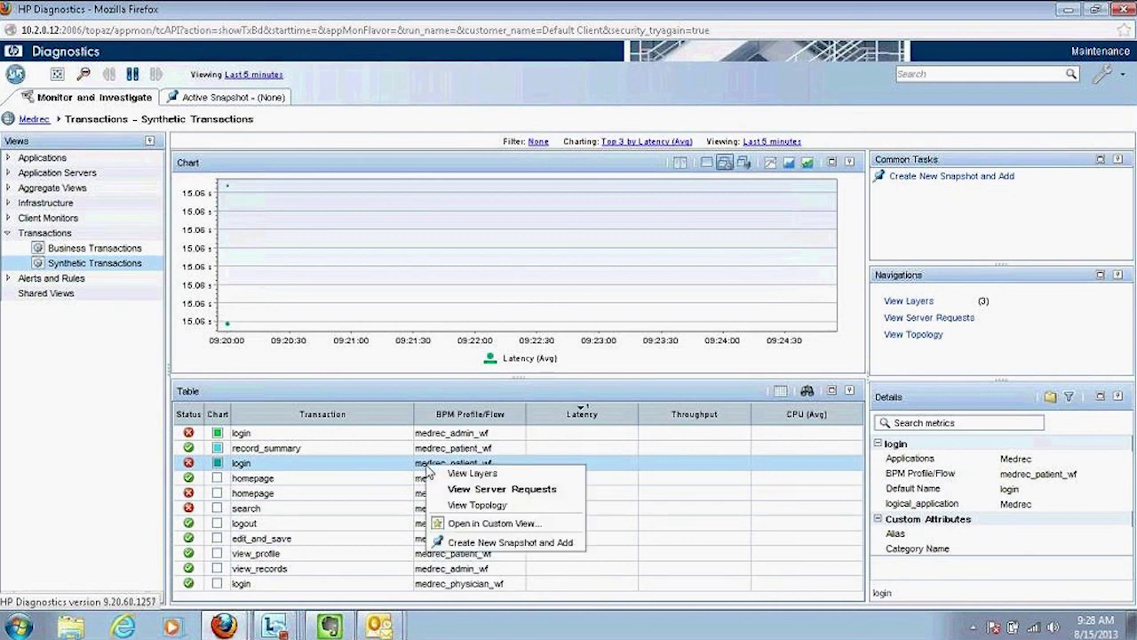
left_click(469, 494)
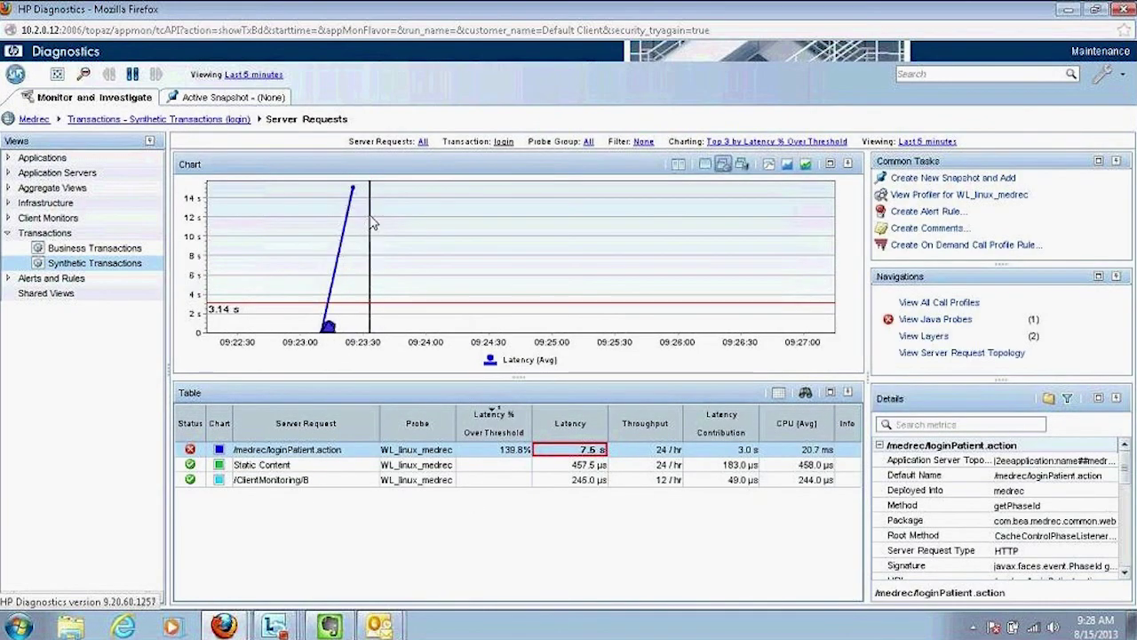
- Open the Maximum call profile of the /medrec/loginPatient.action server request and examine its call details
right_click(321, 456)
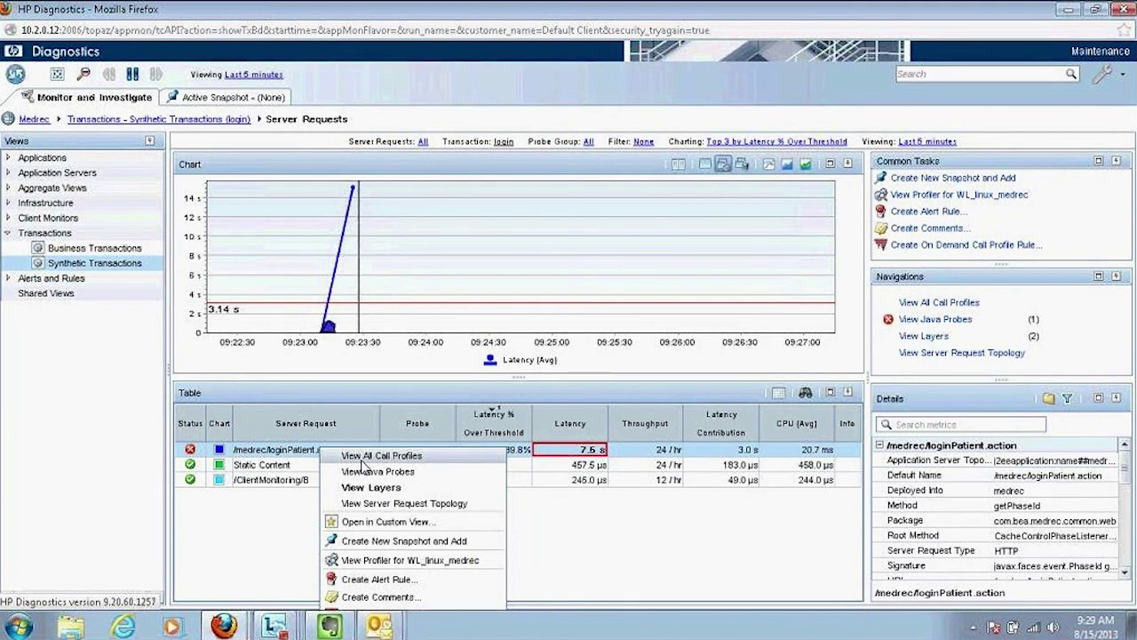
left_click(373, 455)
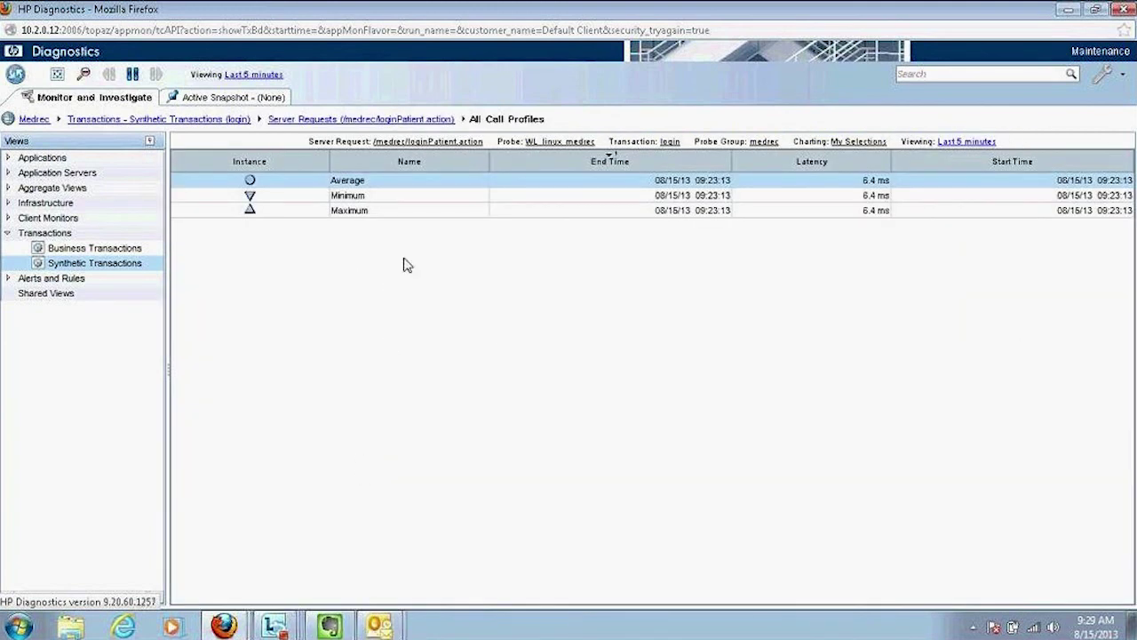
double_click(542, 213)
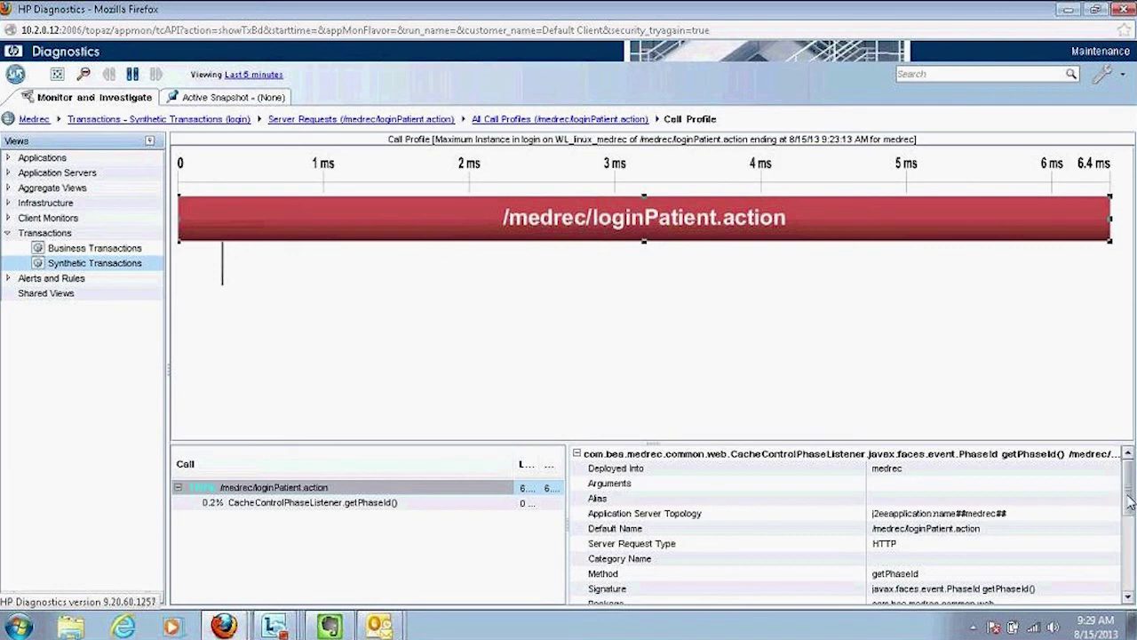
left_click_drag(1130, 502, 1046, 446)
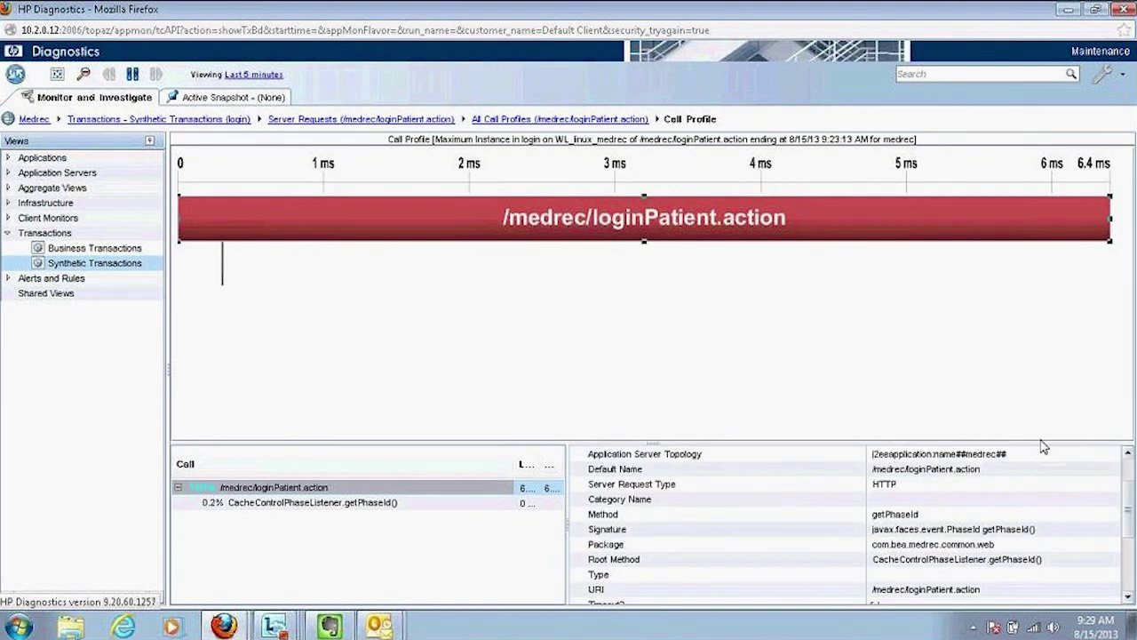
- Return to the synthetic transactions and open all call profiles of /medrec/loginAdmin.action from the medrec_admin_wf login's server requests
left_click(400, 121)
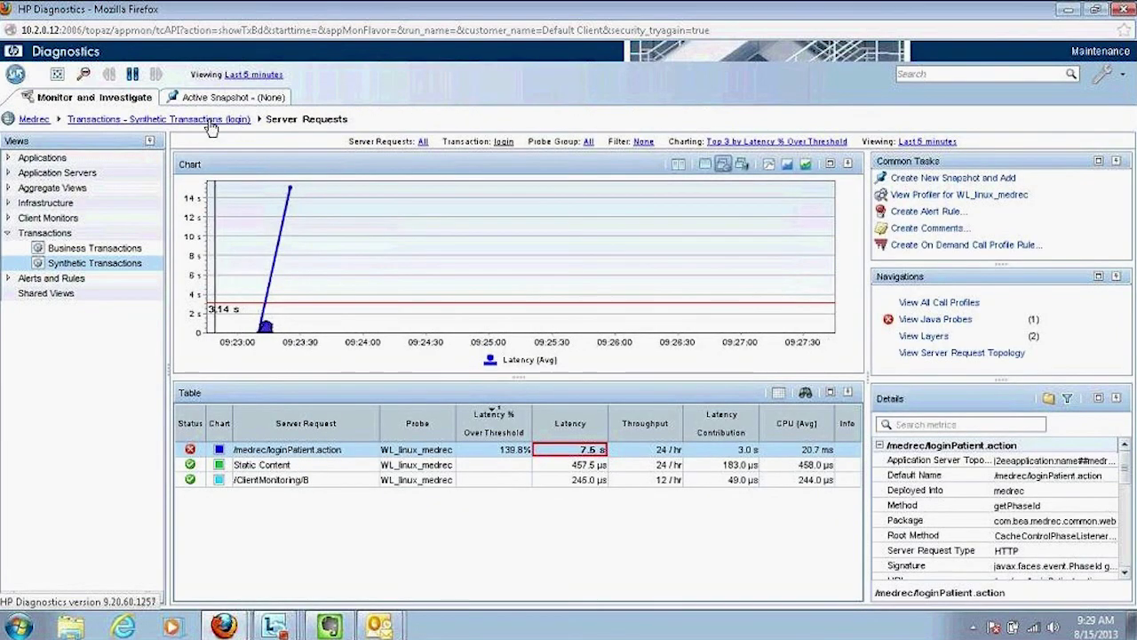
left_click(158, 118)
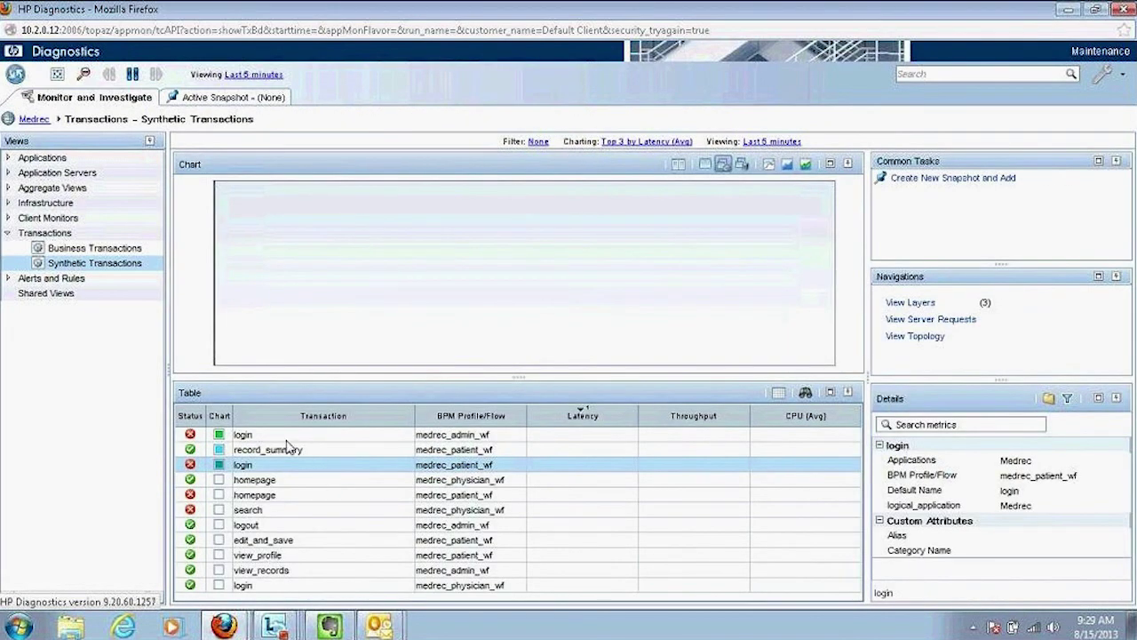
left_click(292, 435)
right_click(292, 436)
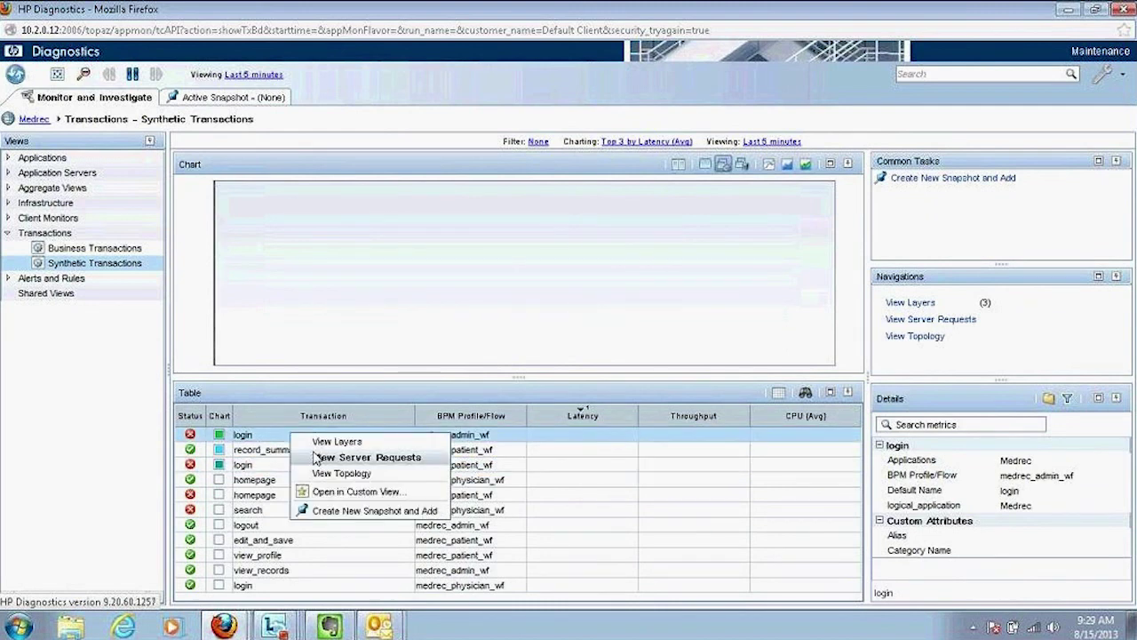
left_click(318, 457)
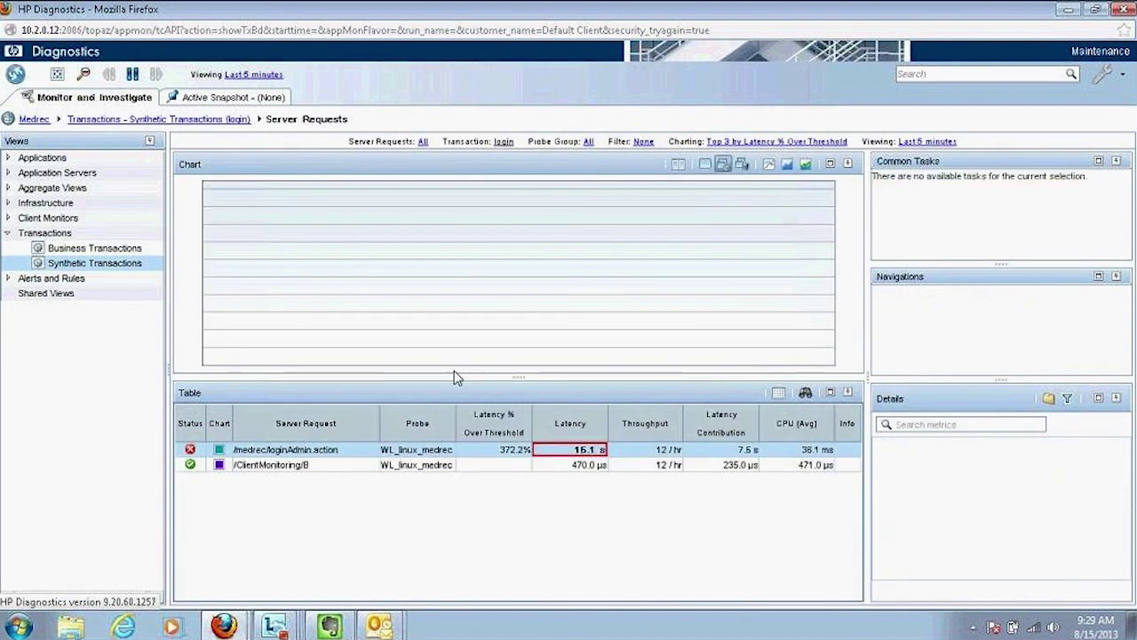
right_click(311, 453)
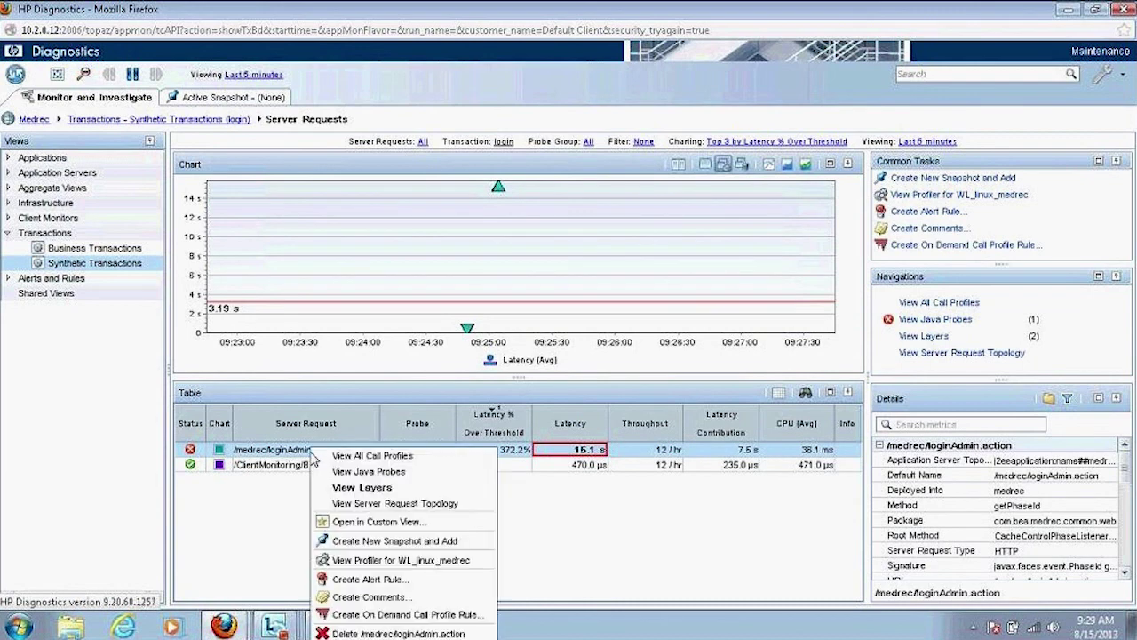
left_click(373, 456)
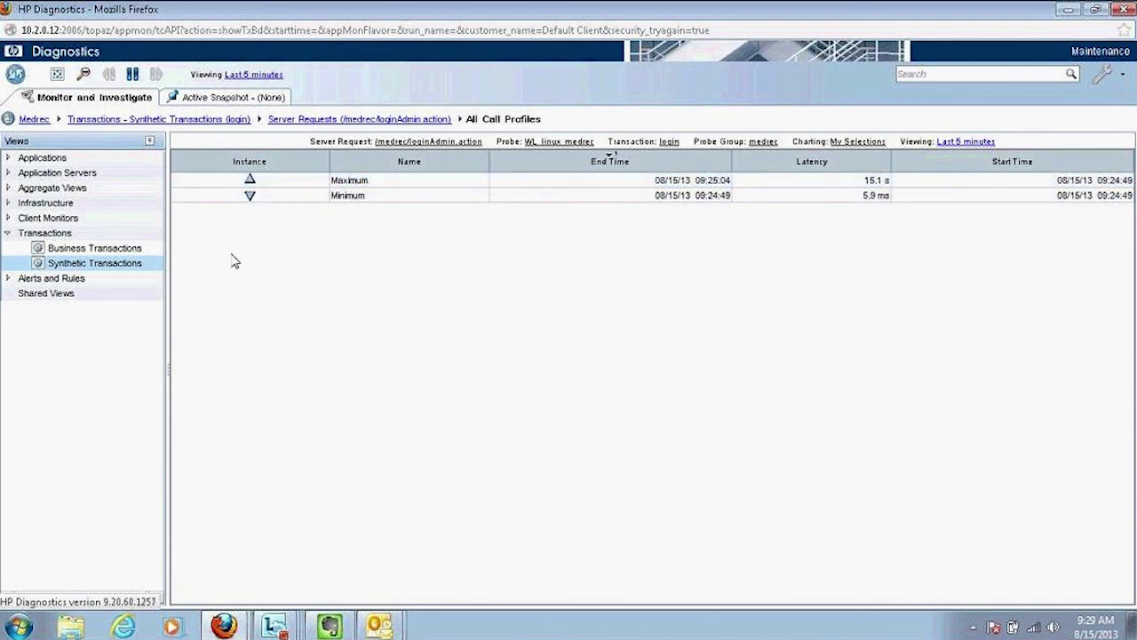
- Switch back to HP Business Service Management and select the JDBC MedRecGlobalDataSourceXA threshold violation event in the Event Browser
mouse_move(223, 626)
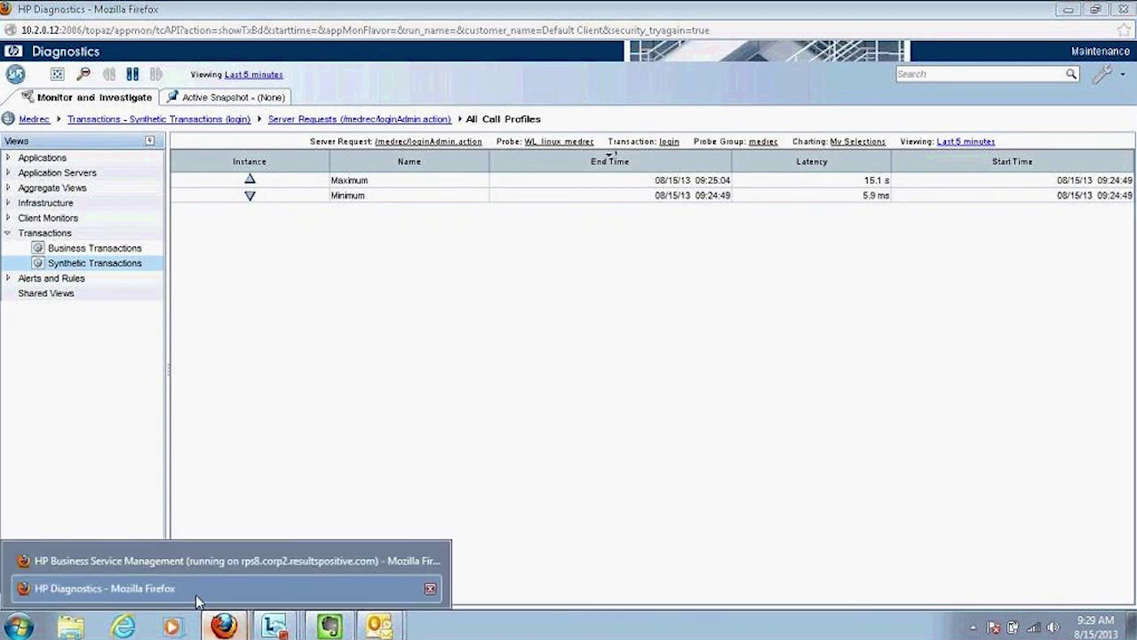
left_click(162, 562)
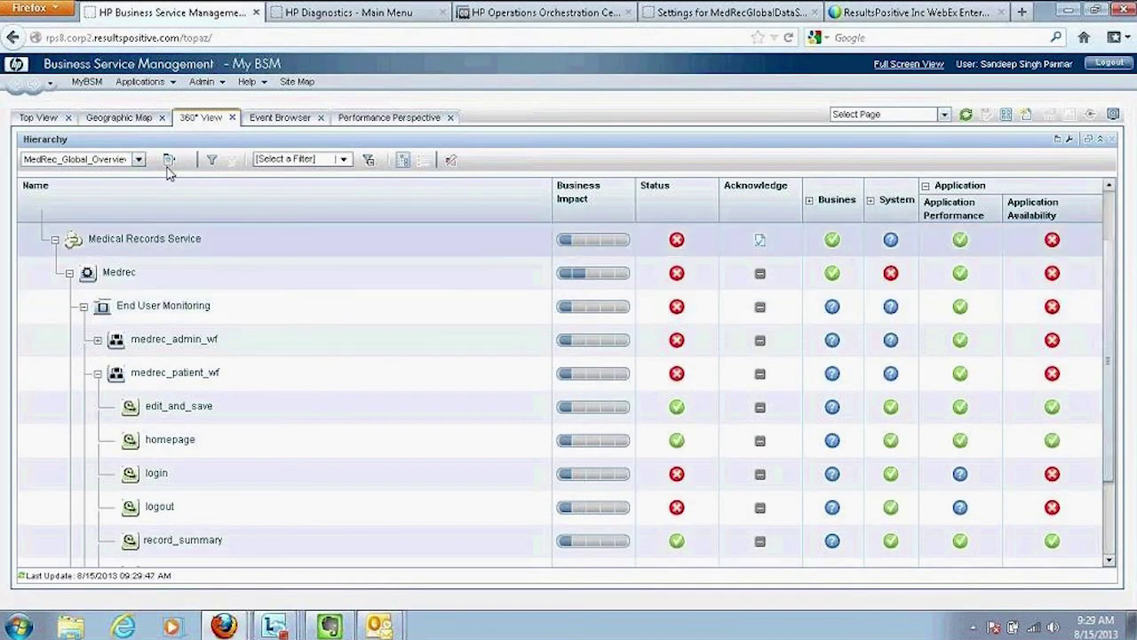
left_click(277, 121)
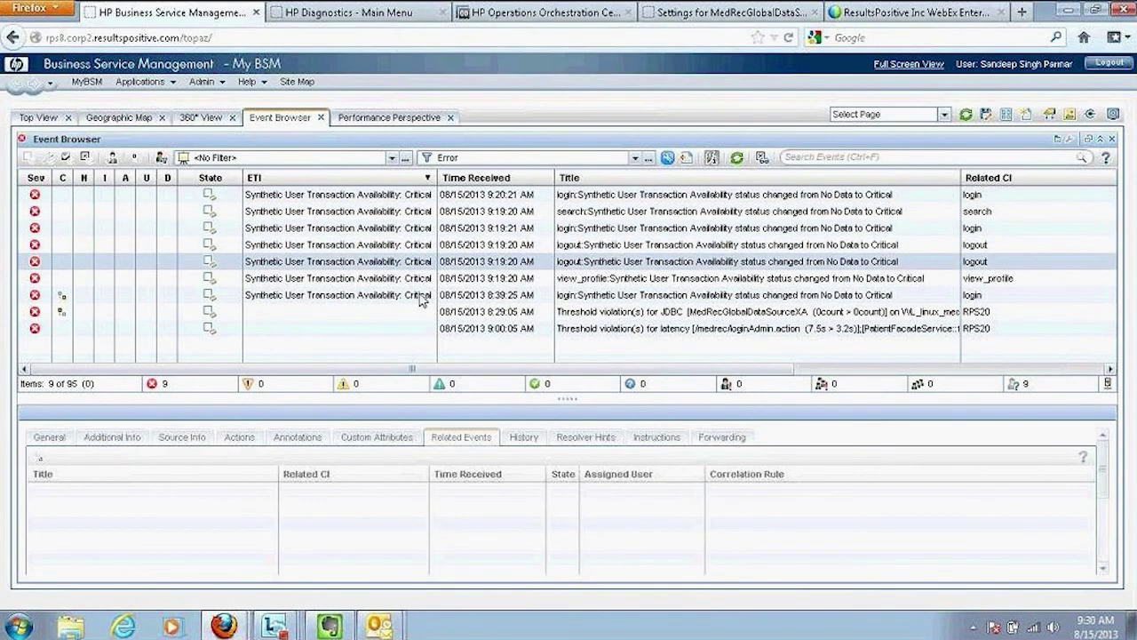
left_click(602, 318)
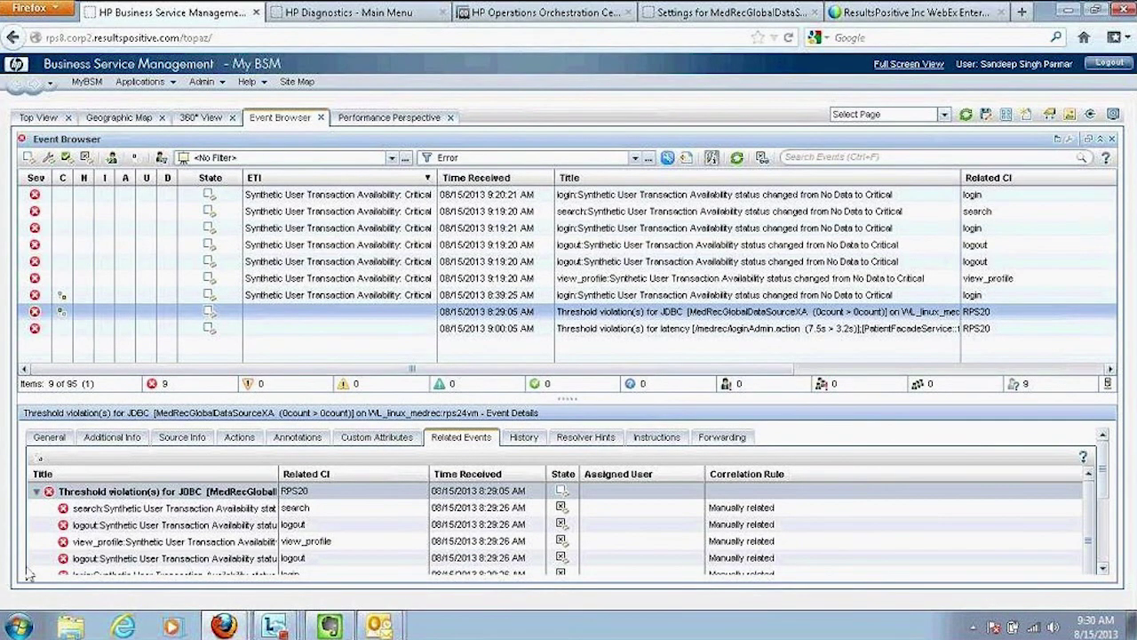
- Examine the full list of related events under the JDBC threshold violation event
mouse_move(1102, 495)
left_mouse_down()
mouse_move(1106, 515)
mouse_move(1104, 497)
left_mouse_up()
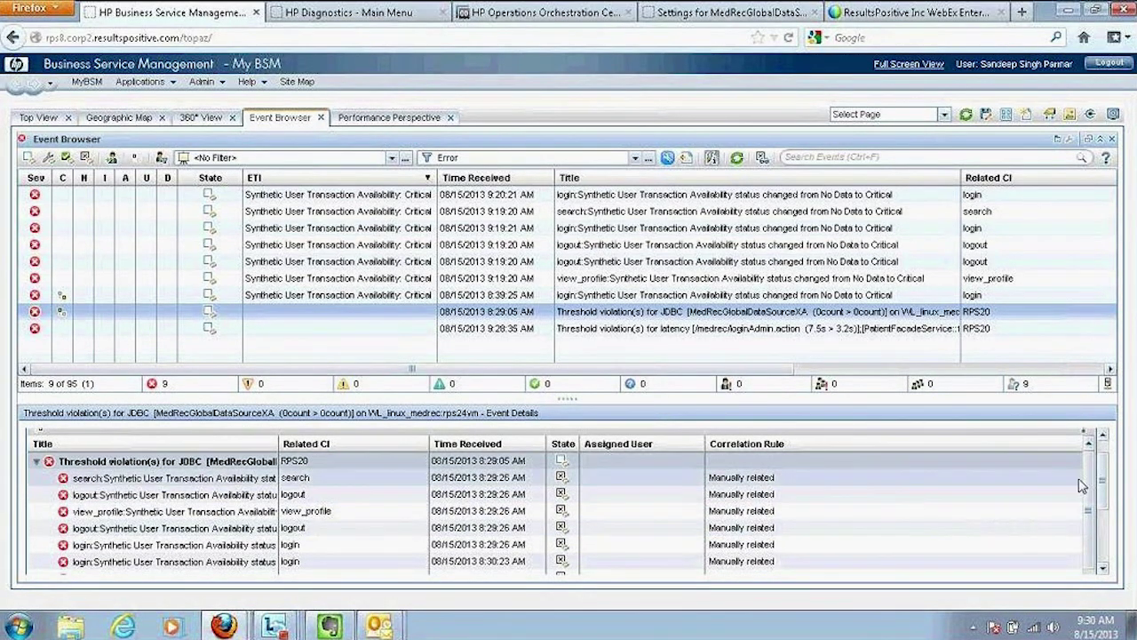
left_click_drag(1103, 484, 1106, 551)
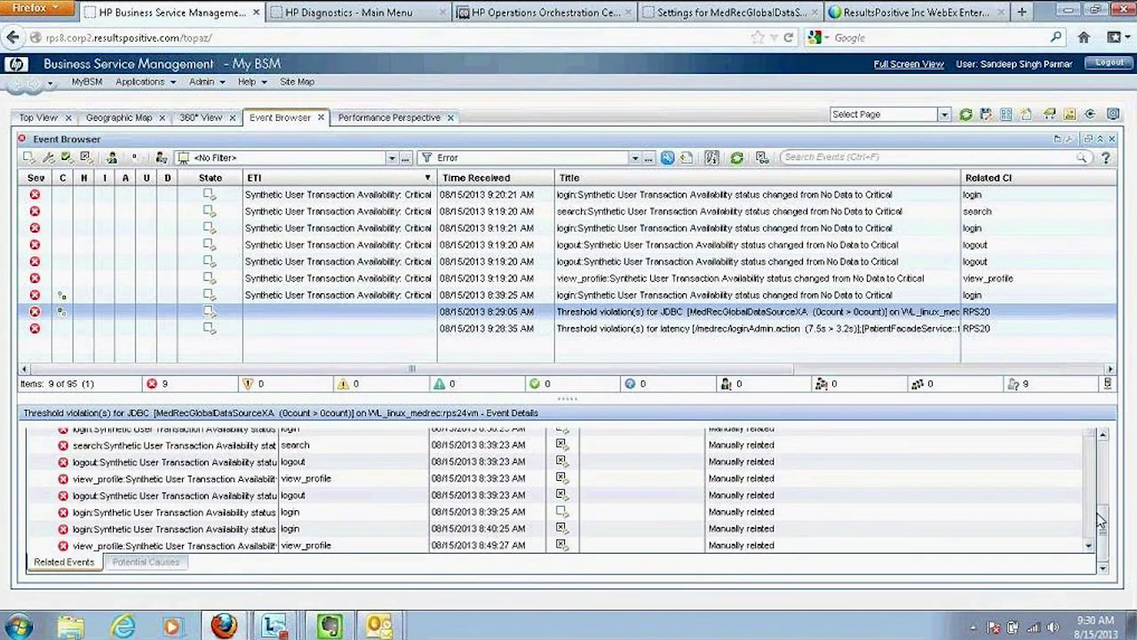
scroll(1089, 437, "down", 2)
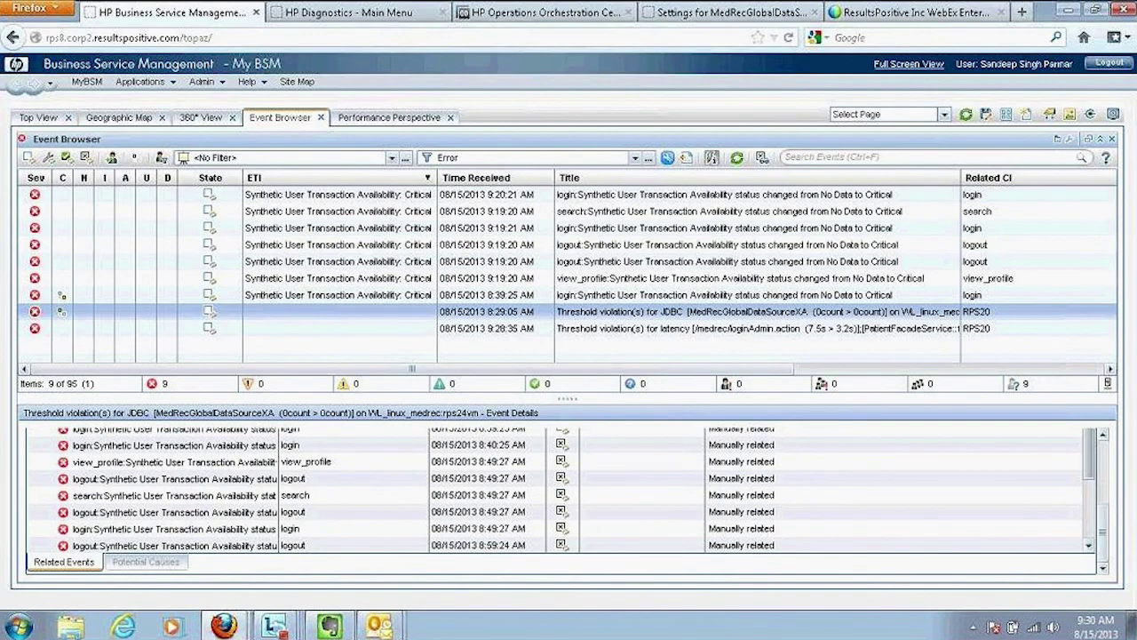
scroll(569, 488, "down", 3)
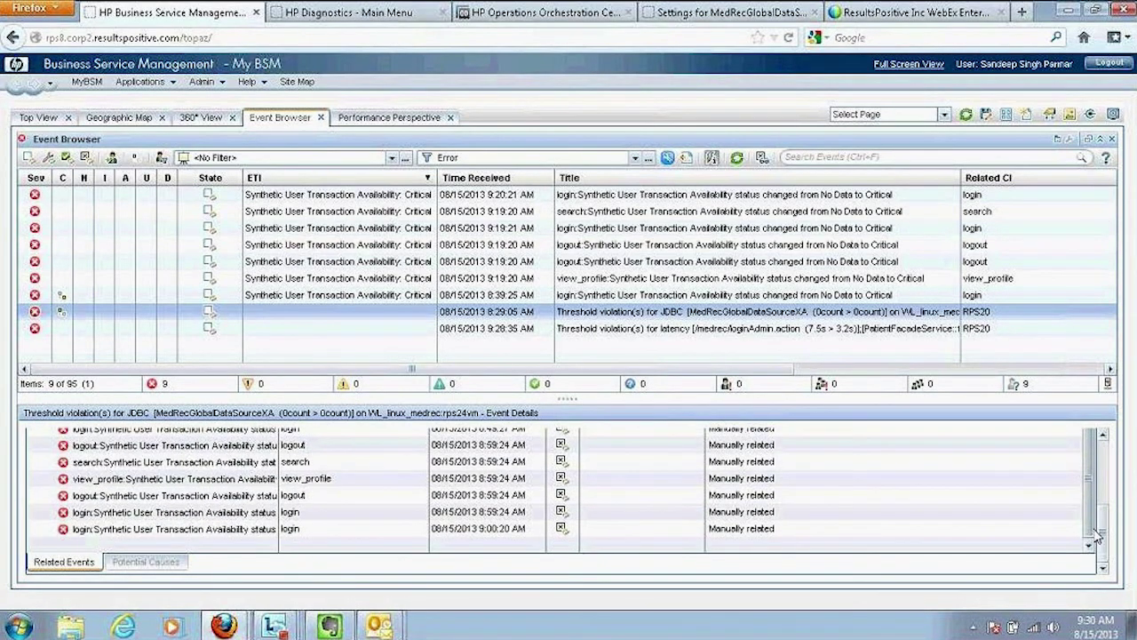
scroll(569, 498, "up", 3)
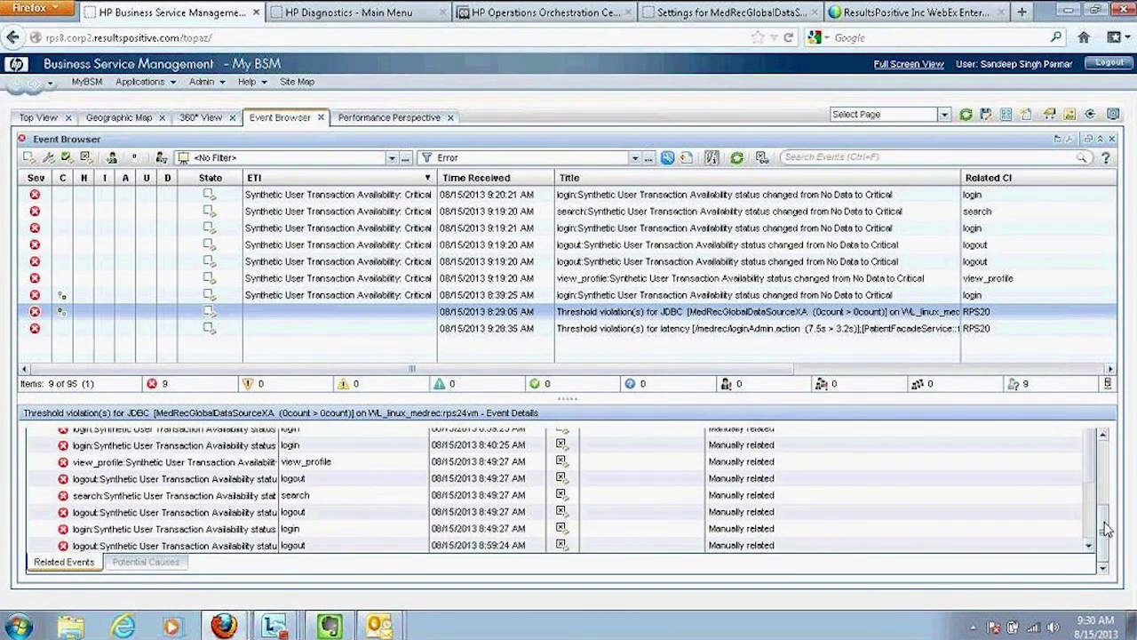
scroll(1102, 533, "up", 2)
scroll(1044, 509, "up", 1)
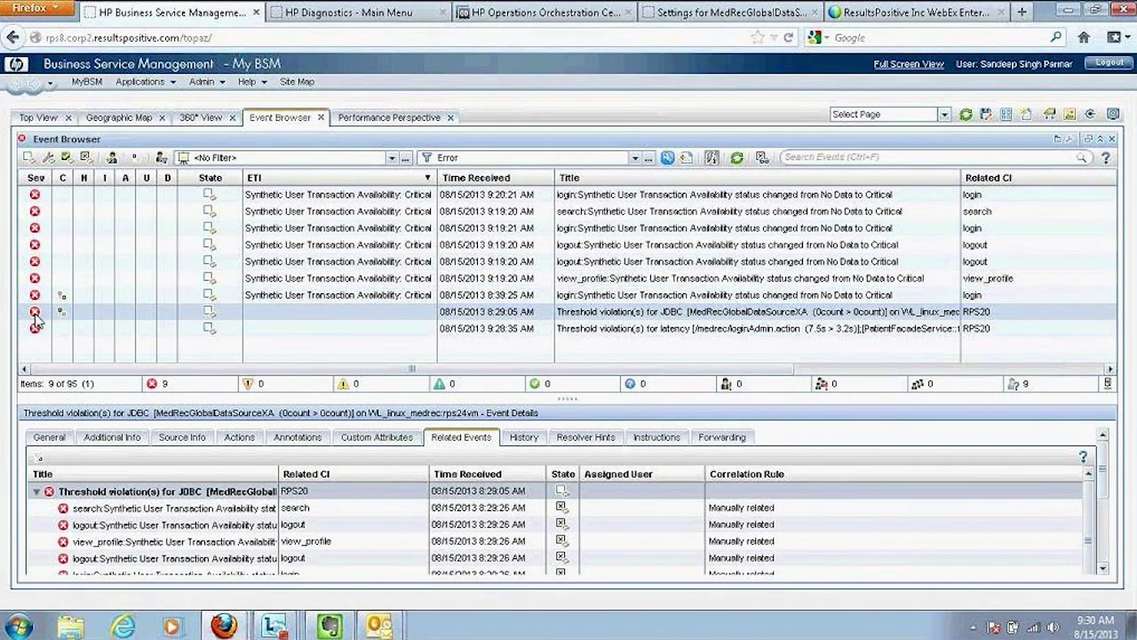
- Assign the JDBC threshold violation event to the Operations Management group and the logged-in user
left_click(77, 313)
left_click(111, 158)
left_click(671, 337)
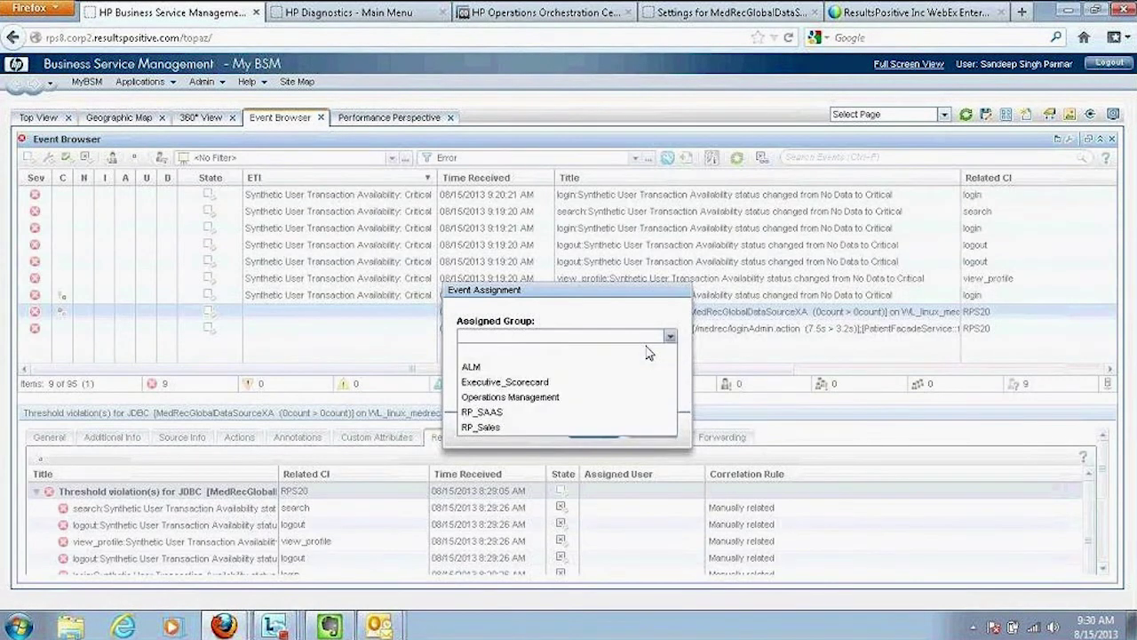
left_click(538, 397)
left_click(670, 373)
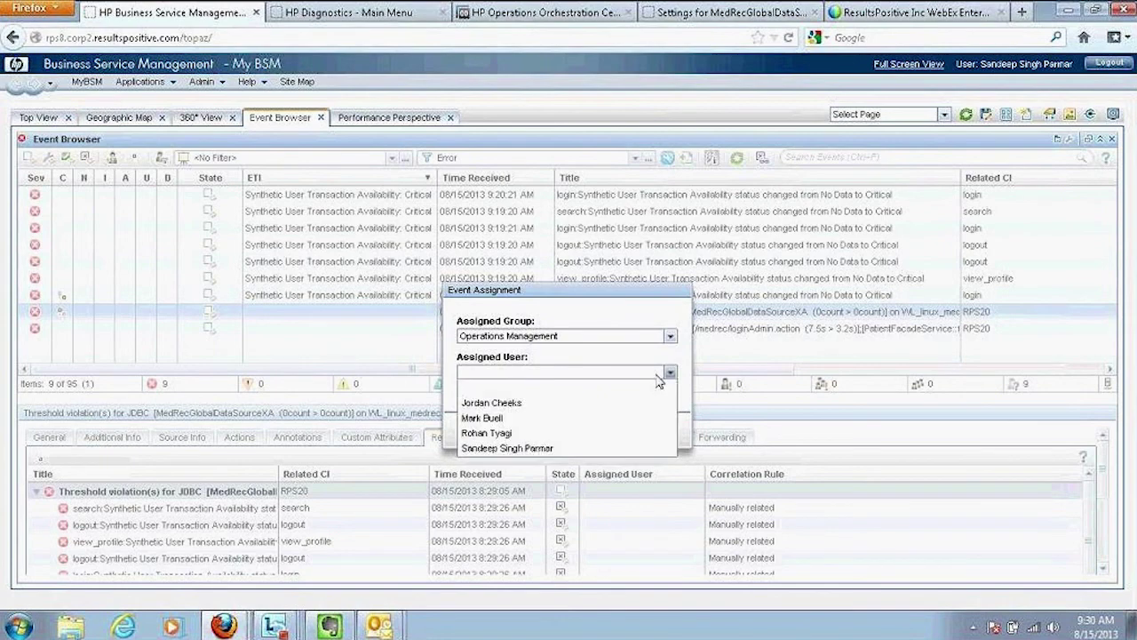
left_click(531, 449)
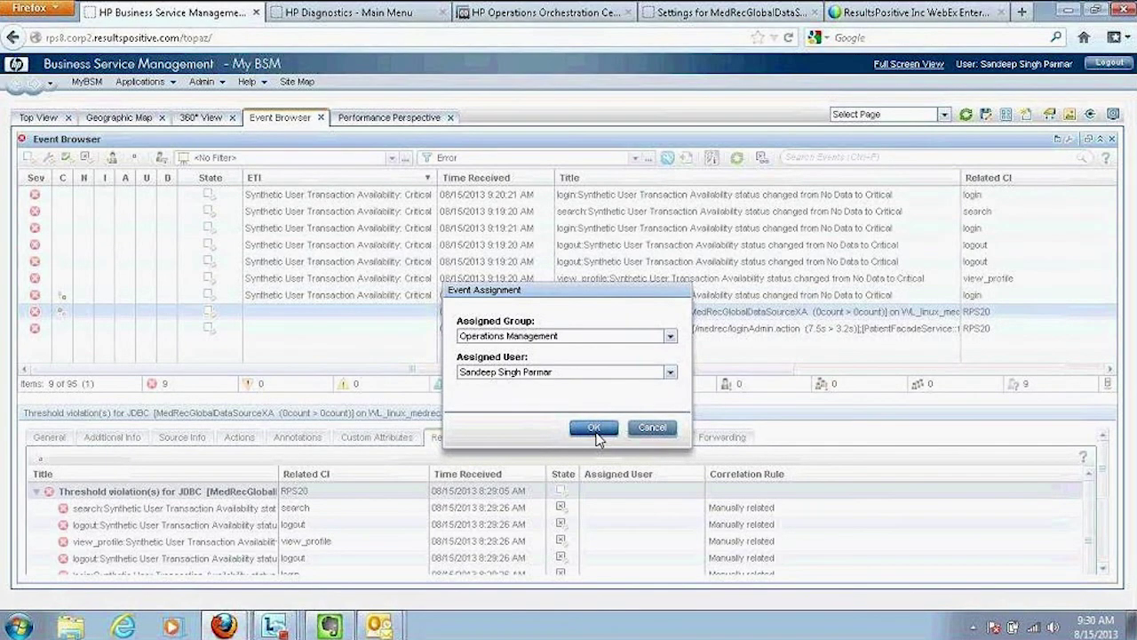
left_click(594, 428)
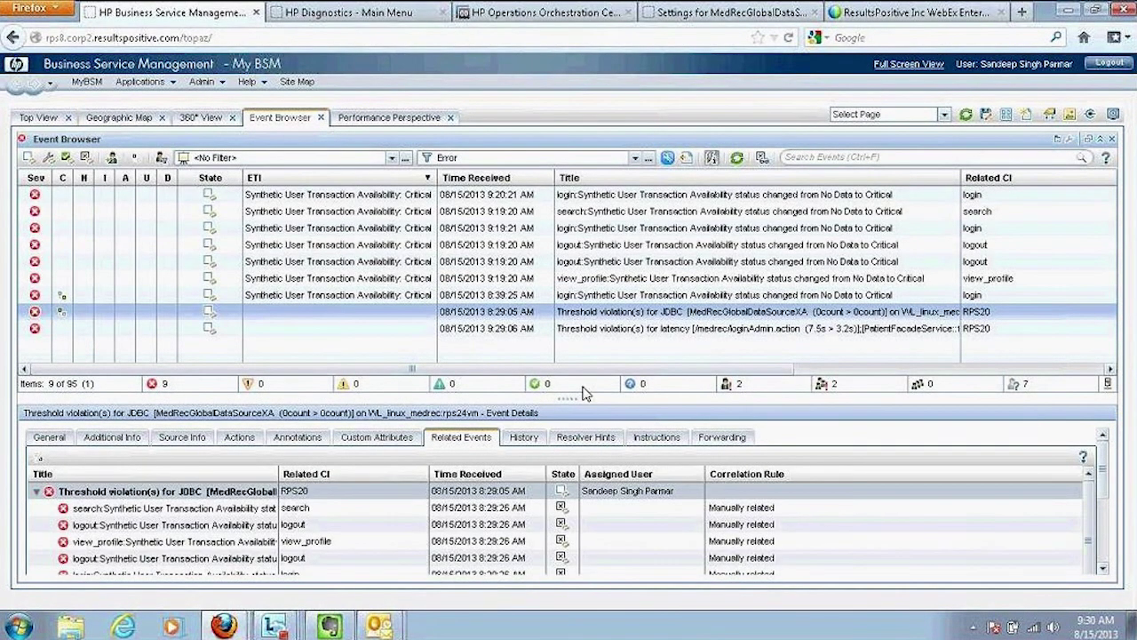
left_click_drag(320, 368, 37, 167)
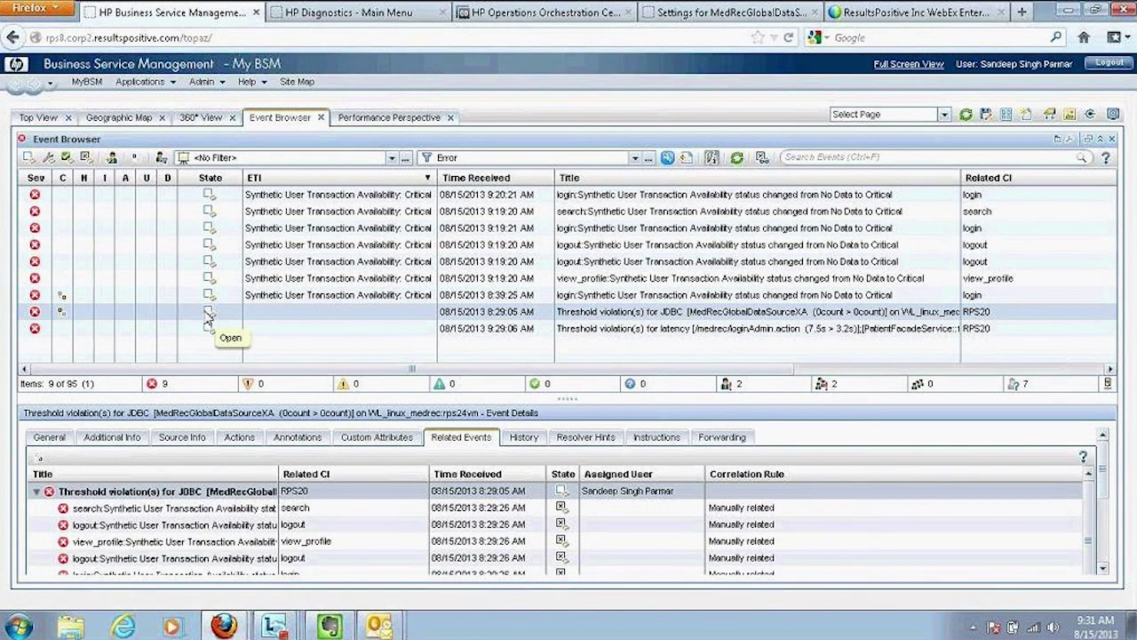
- Set the JDBC threshold violation event to the Work On state and add an annotation beginning with "Working" to it
left_click(48, 157)
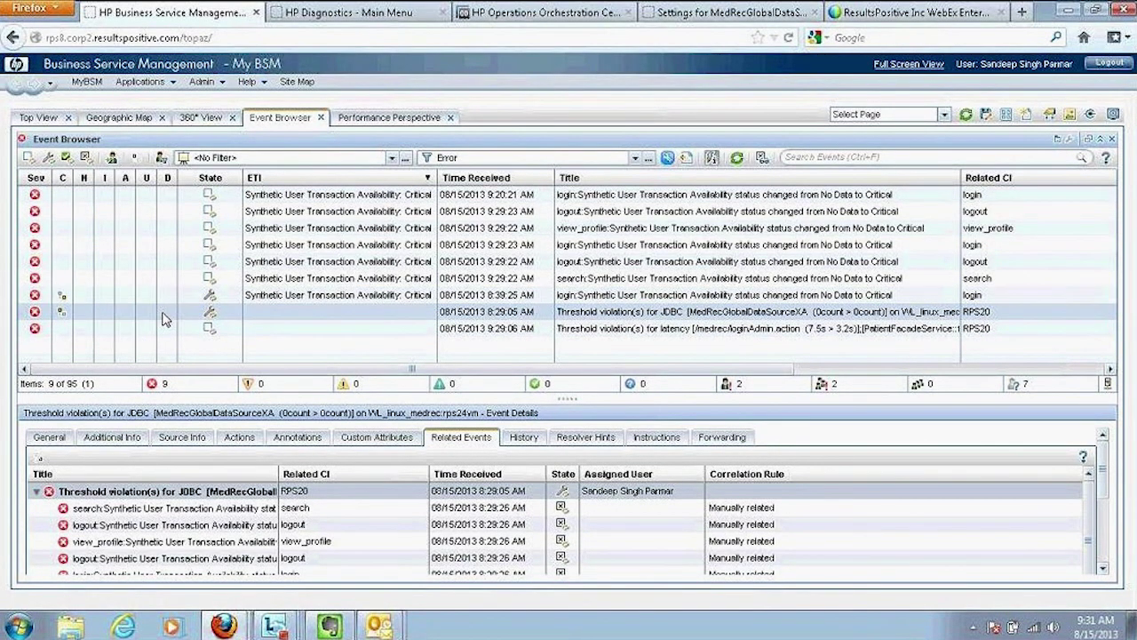
right_click(161, 312)
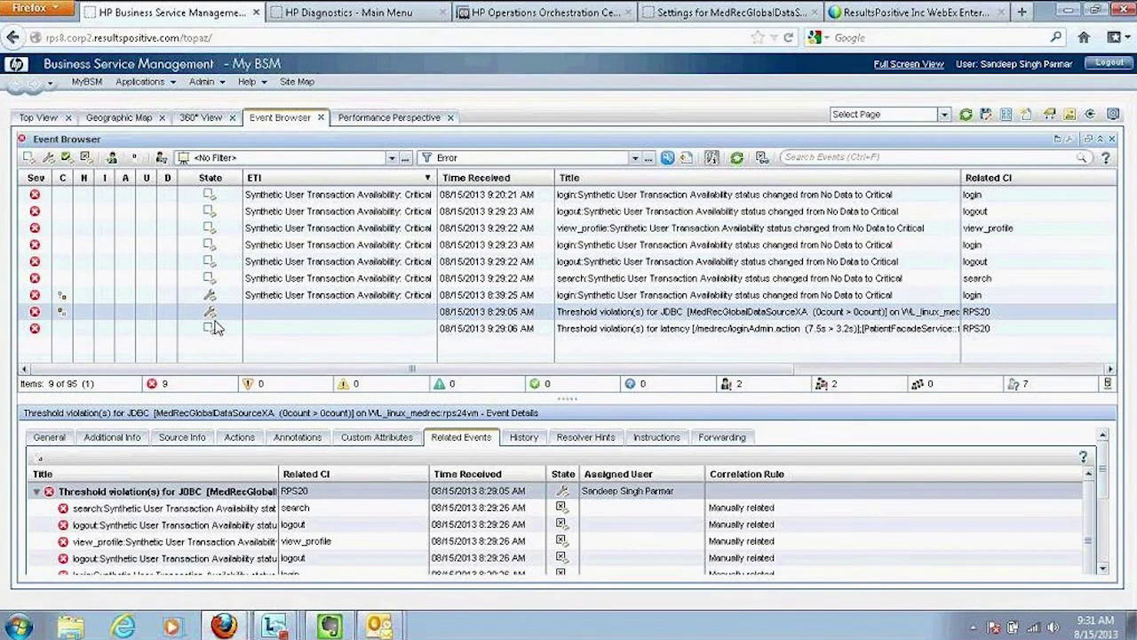
right_click(668, 311)
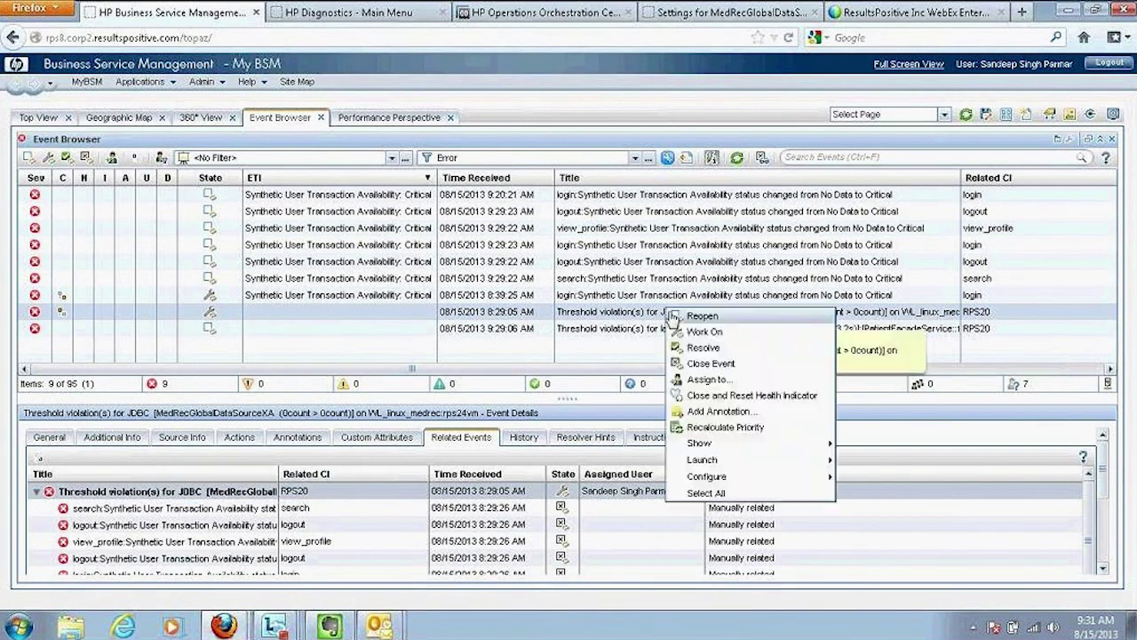
left_click(719, 411)
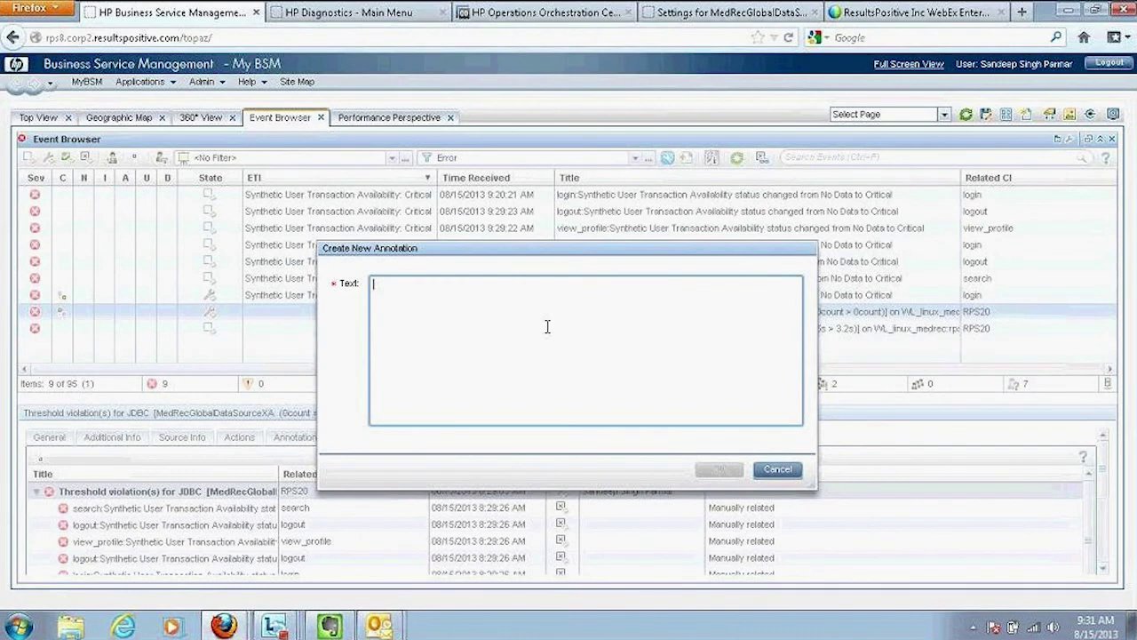
type("Working")
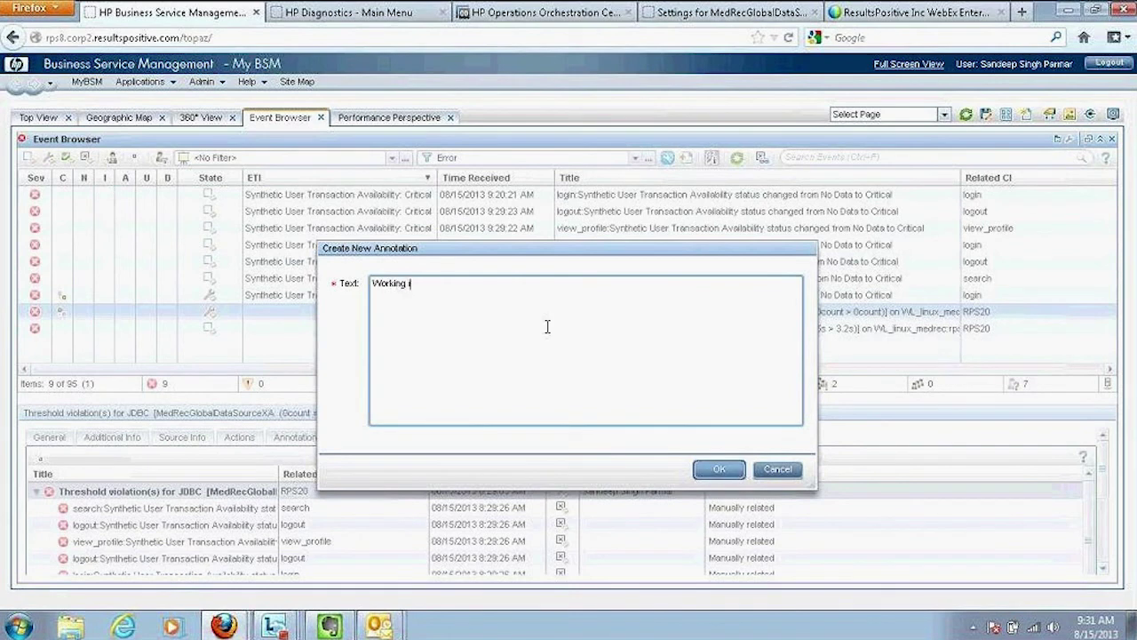
type(" on JDBC")
left_click(707, 474)
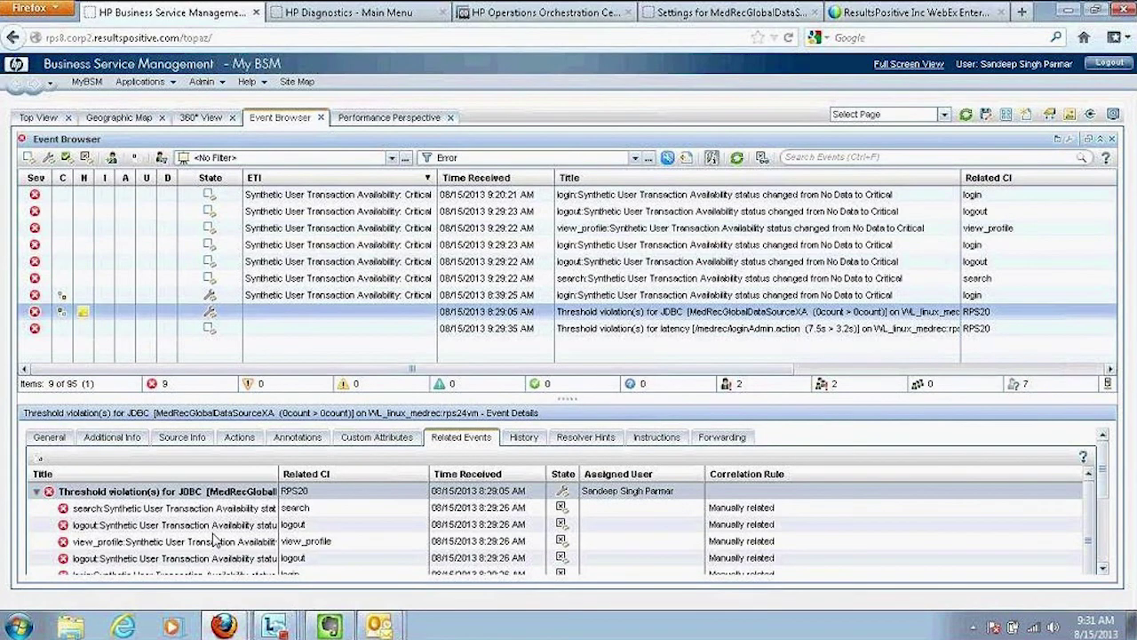
- Switch to HP Operations Orchestration Central and execute all steps of the JDBC_START flow
mouse_move(224, 625)
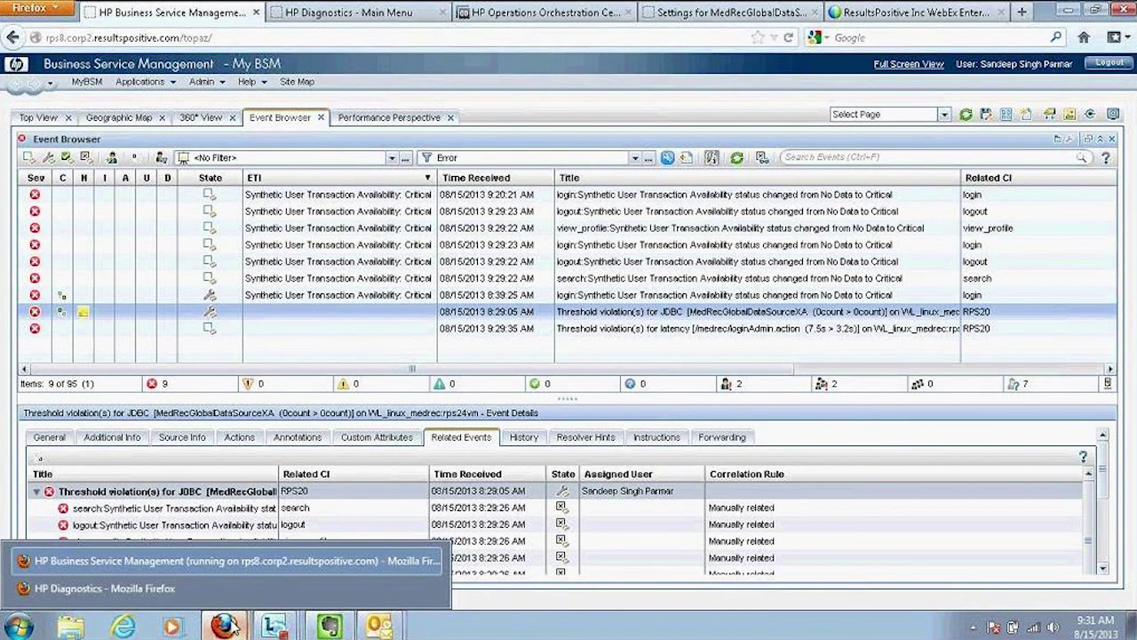
left_click(465, 14)
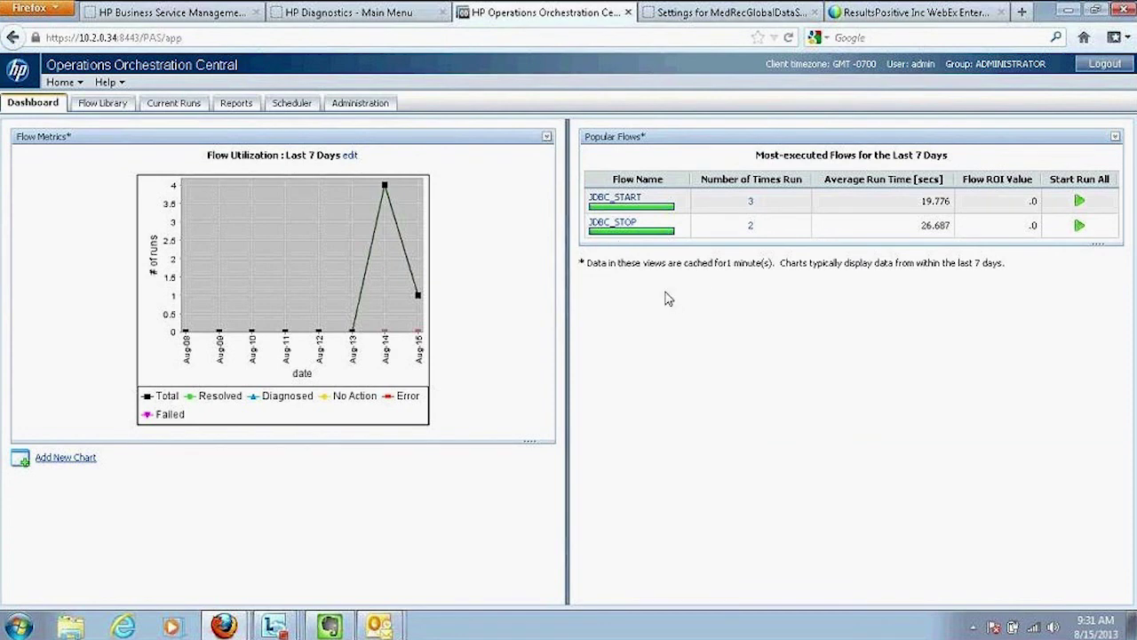
left_click(624, 210)
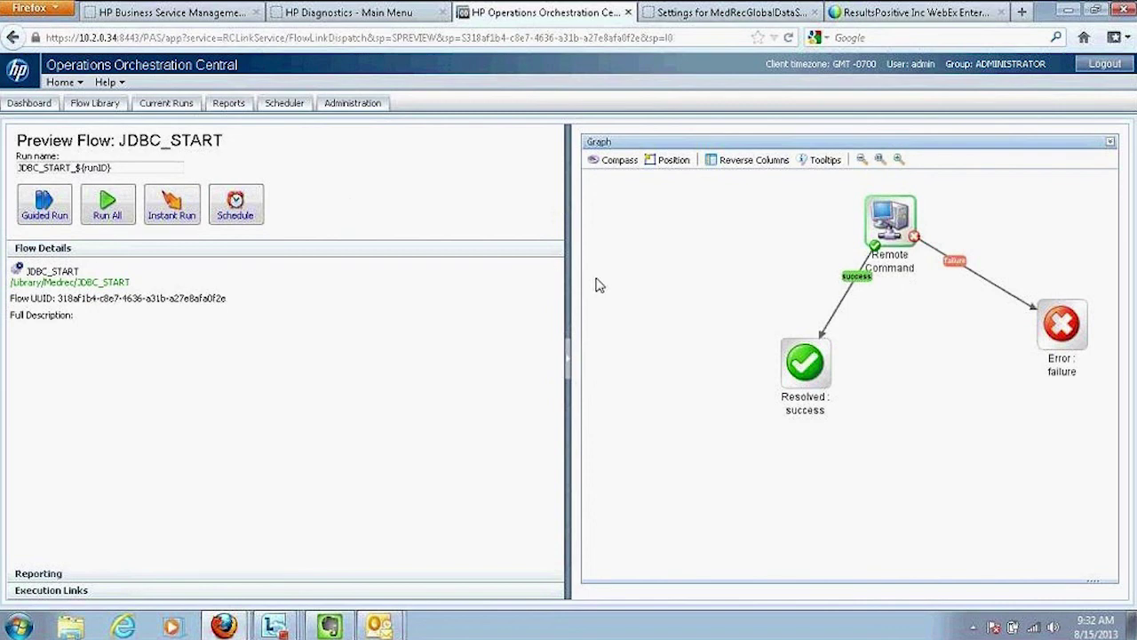
left_click(108, 212)
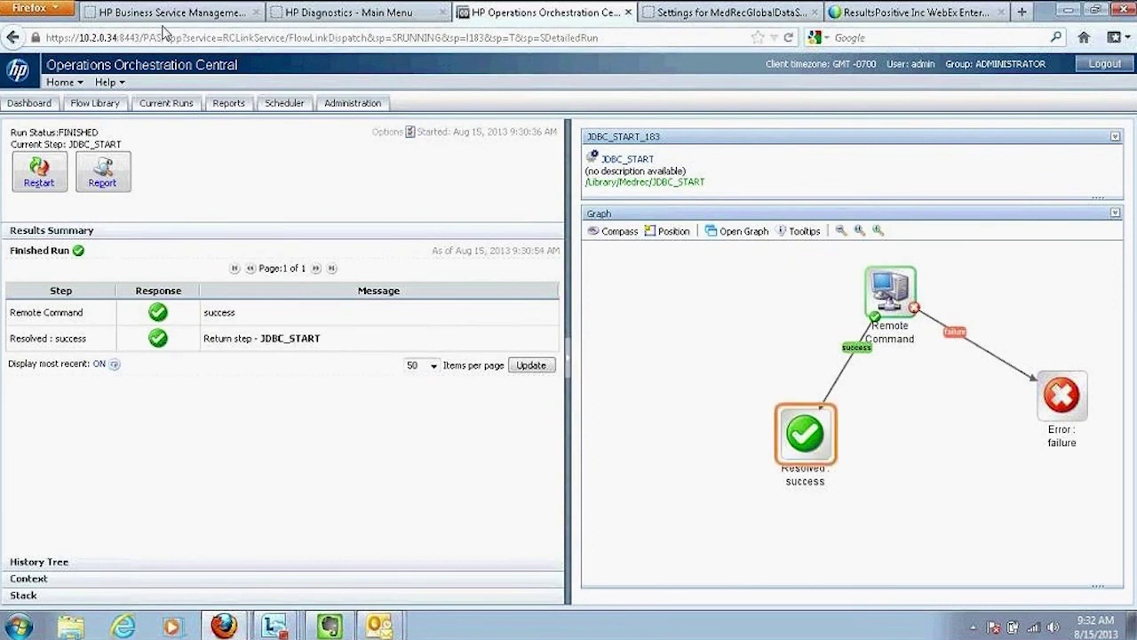
- Return to HP Business Service Management and review the actions available for the JDBC threshold violation event
left_click(164, 12)
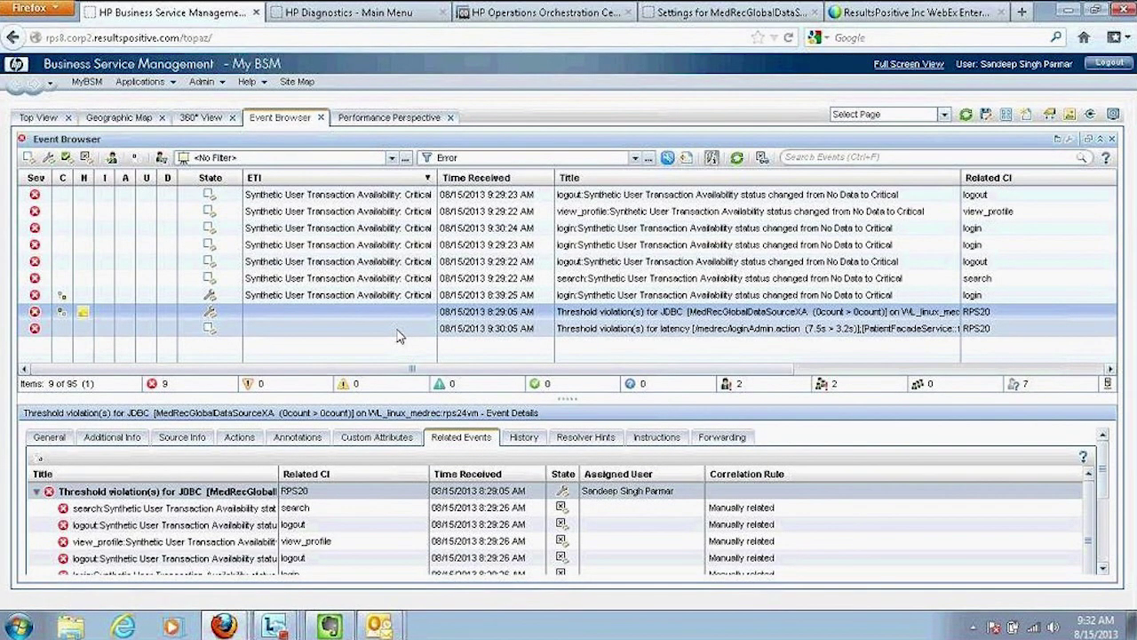
right_click(84, 317)
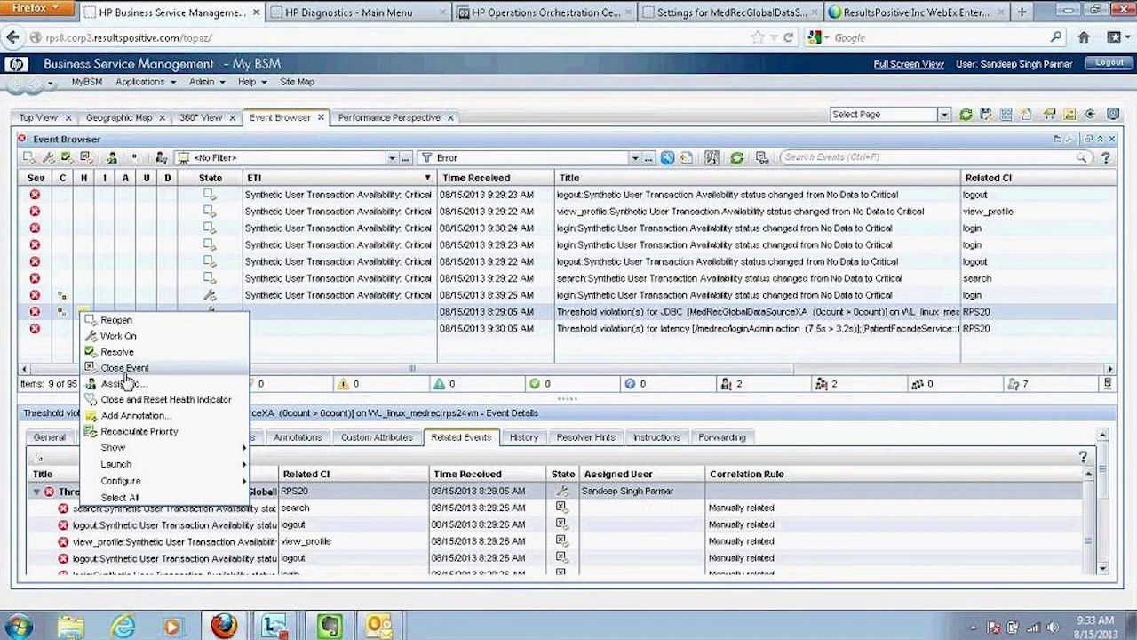
key("Escape")
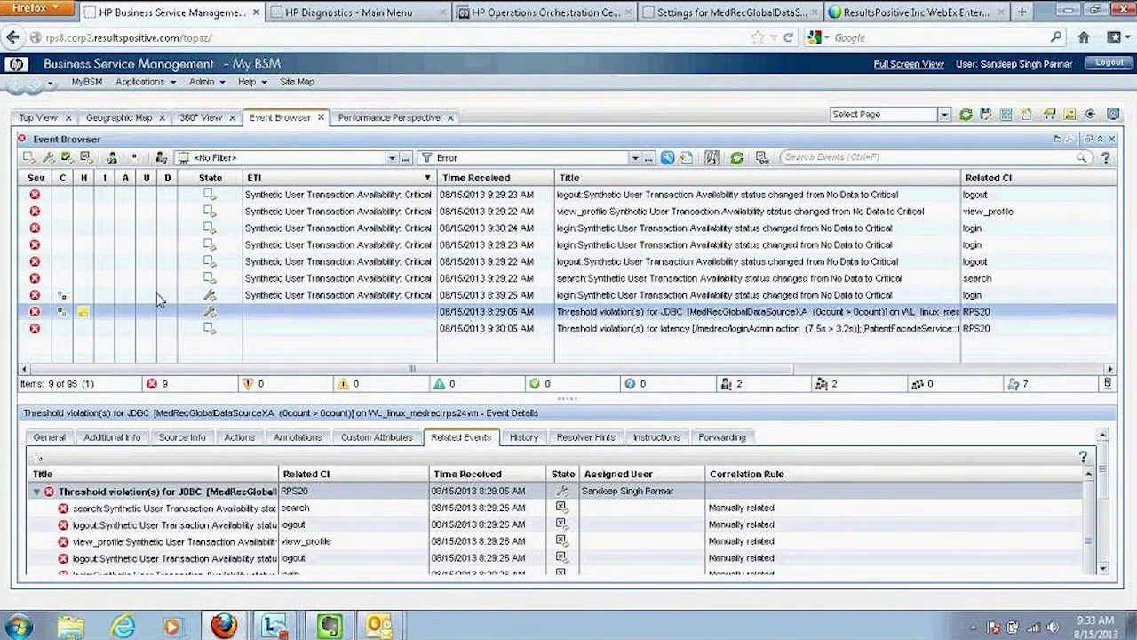